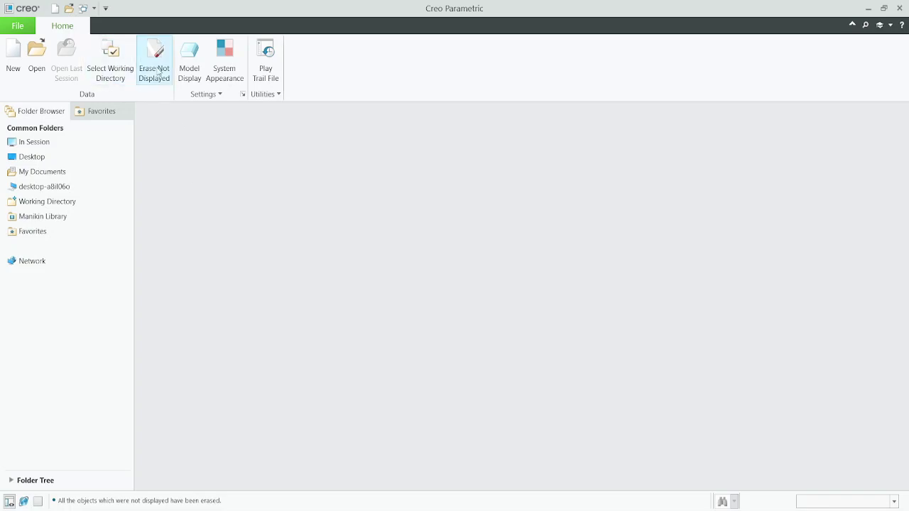
- Set the working directory to New folder (2)
click(108, 74)
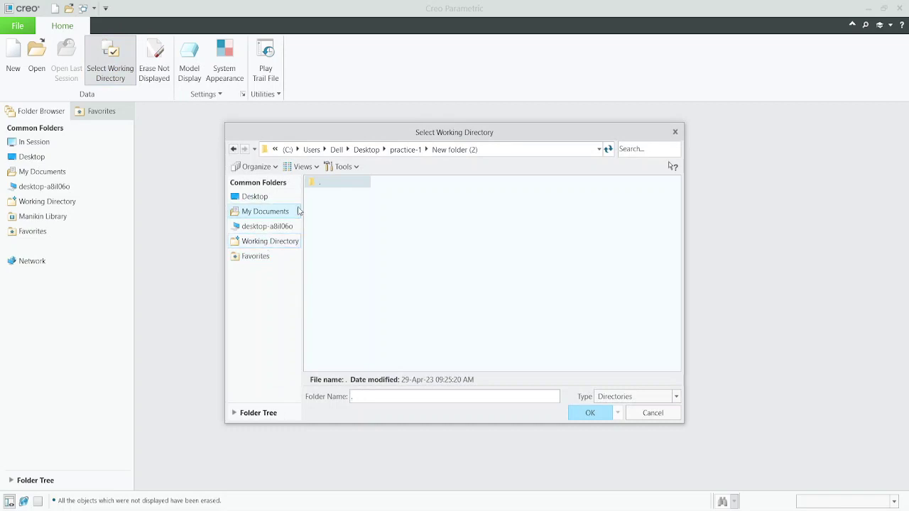
click(327, 186)
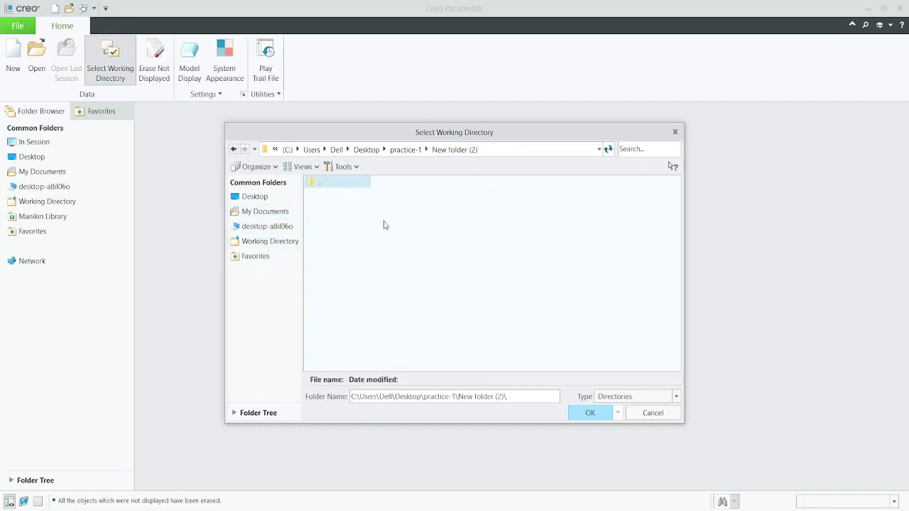
click(590, 413)
- Create solid part BLEND-01 from the mmns_part_solid_abs template instead of the default
click(13, 64)
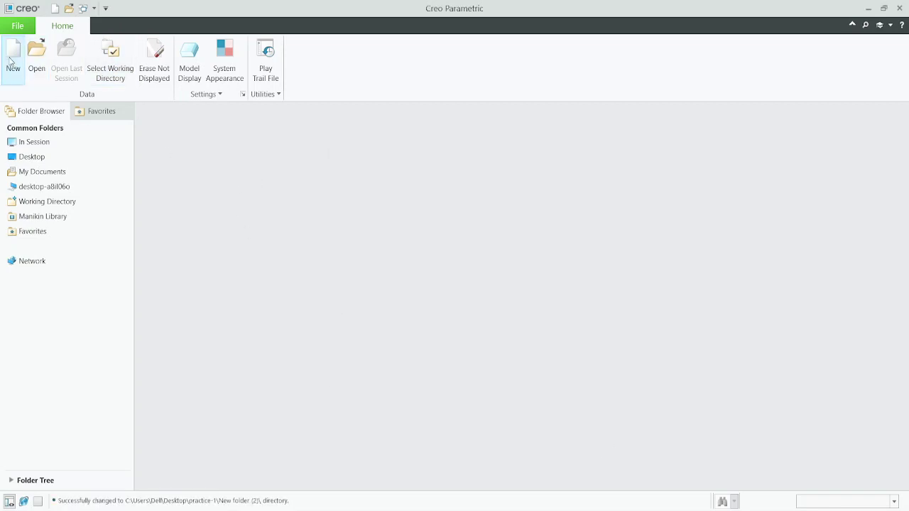
click(375, 346)
drag(417, 304, 364, 296)
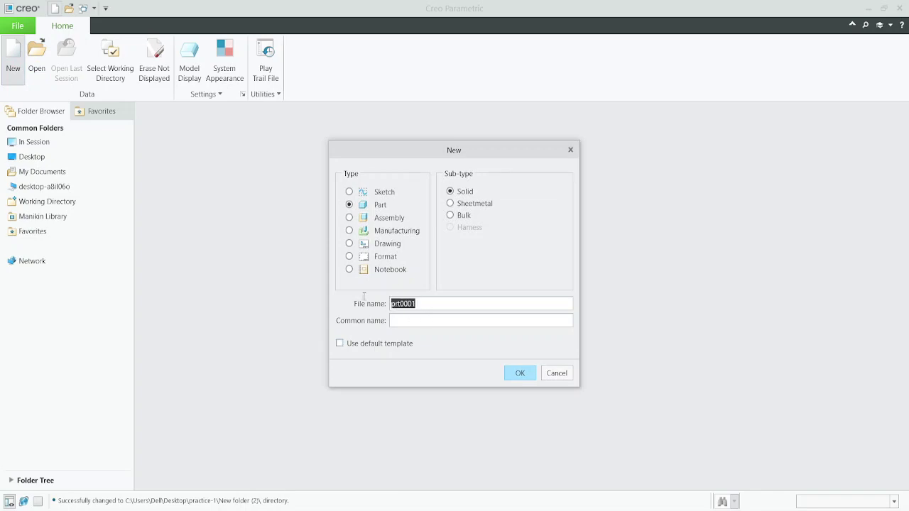
text(blend-)
click(520, 373)
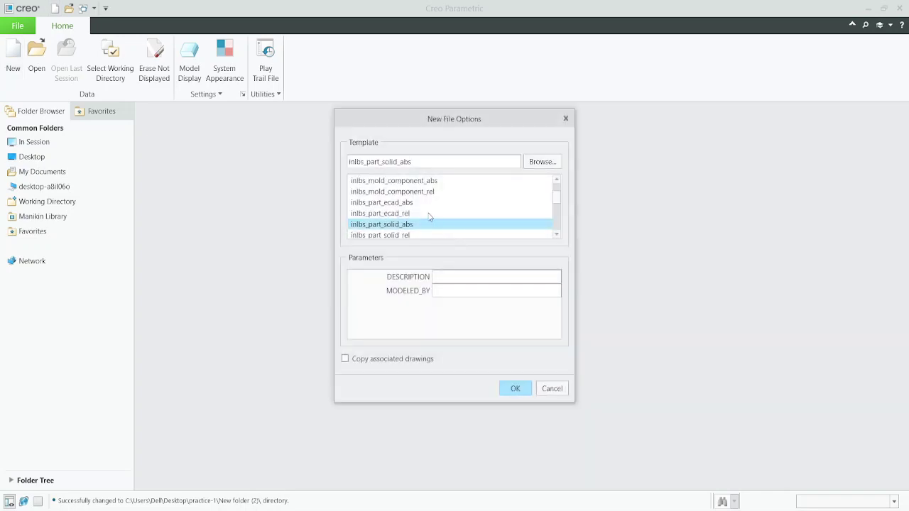
scroll(426, 220, down, 2)
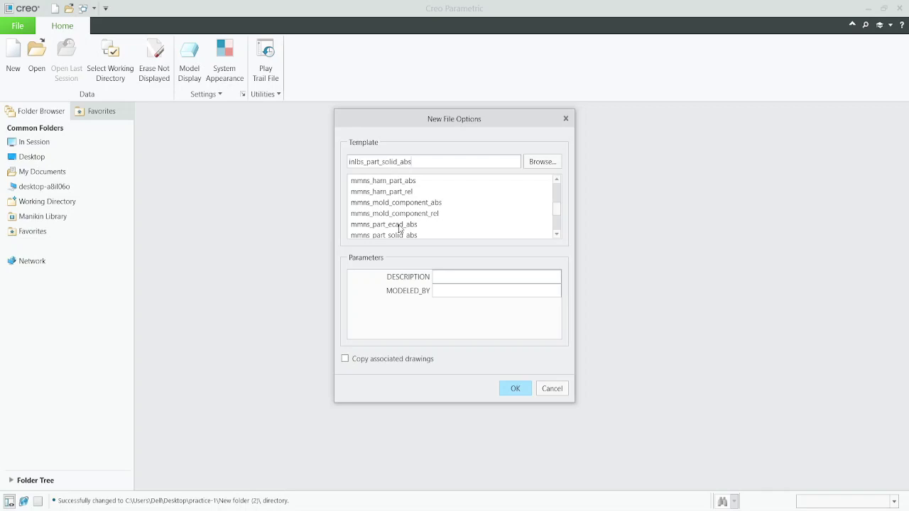
scroll(403, 228, down, 1)
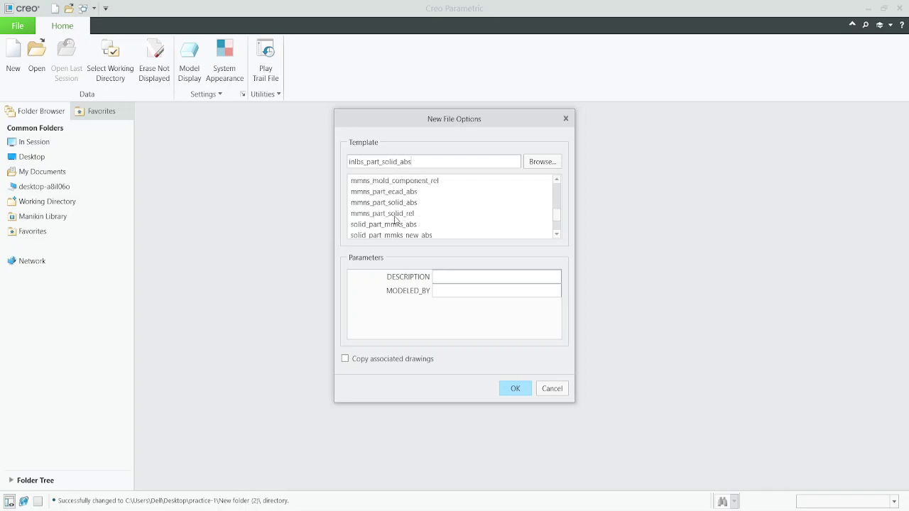
click(409, 204)
click(524, 383)
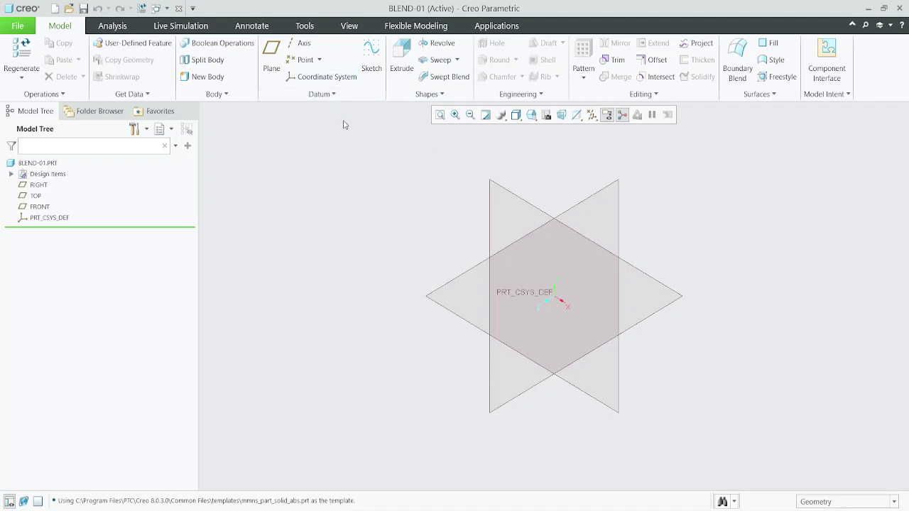
- Start a sketch on the FRONT plane, oriented flat to the screen
click(372, 50)
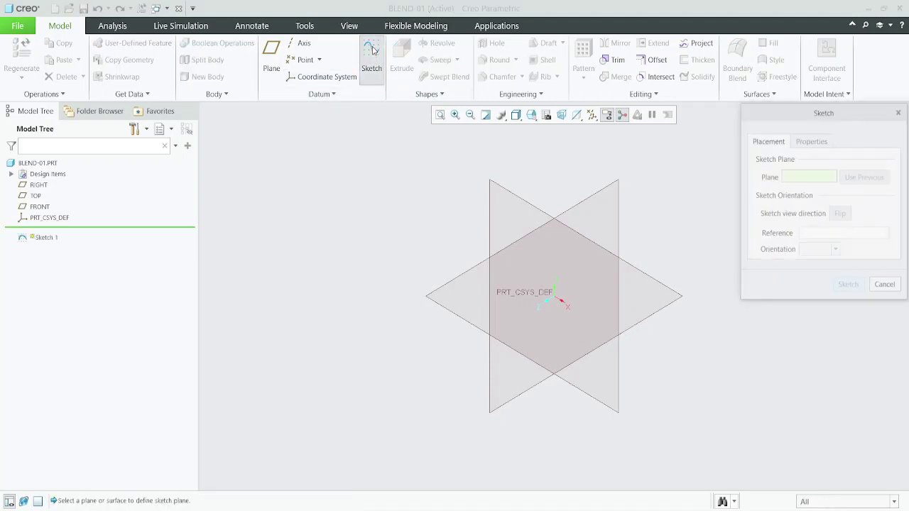
click(34, 207)
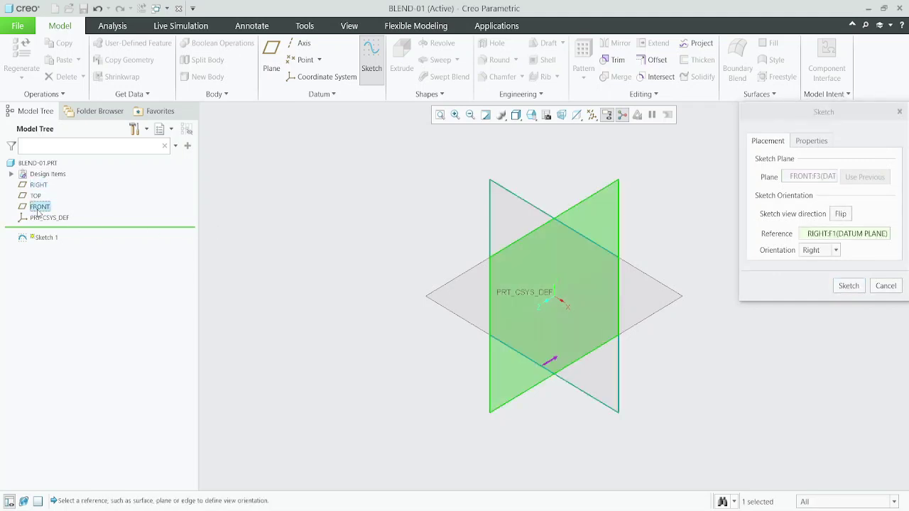
click(849, 285)
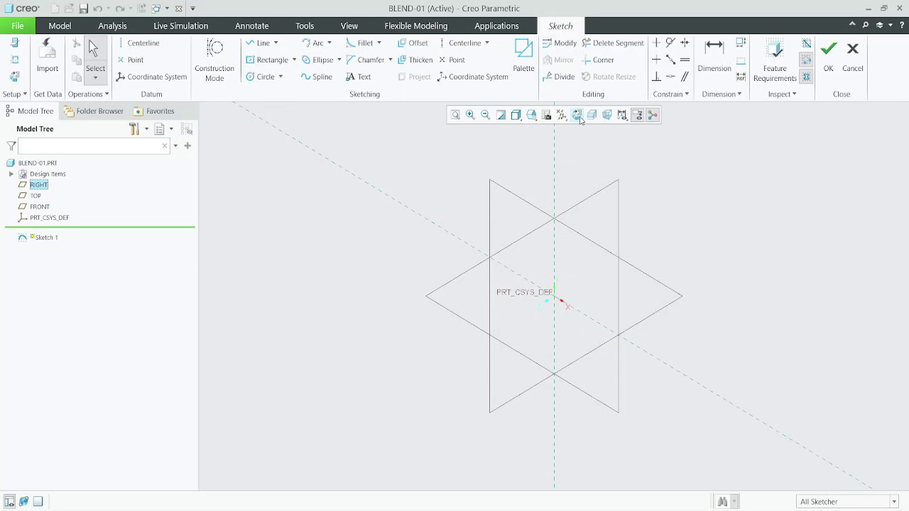
click(577, 116)
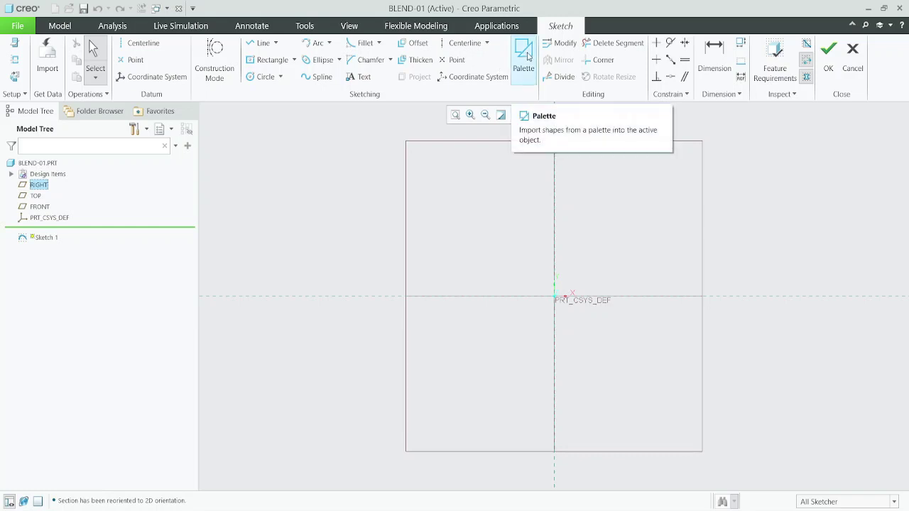
- Place a 6-sided palette hexagon centred on the origin with scale factor 200
click(524, 55)
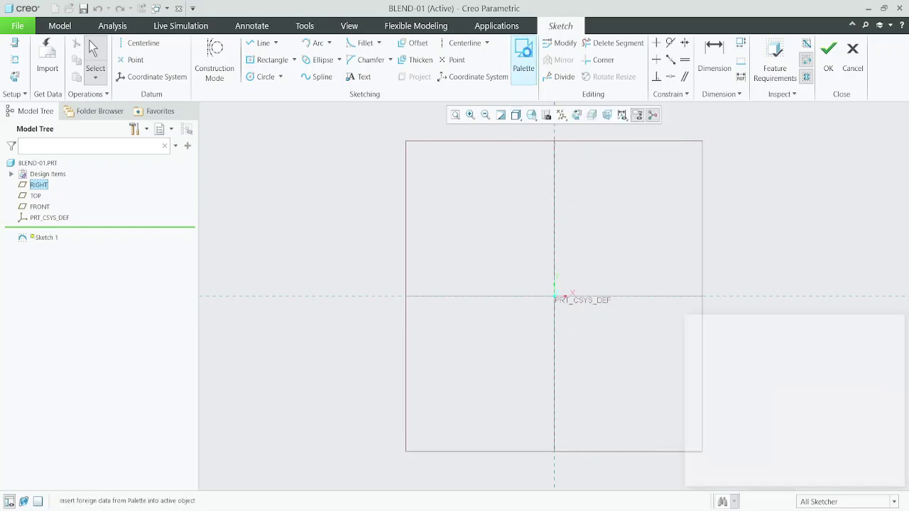
scroll(752, 416, down, 1)
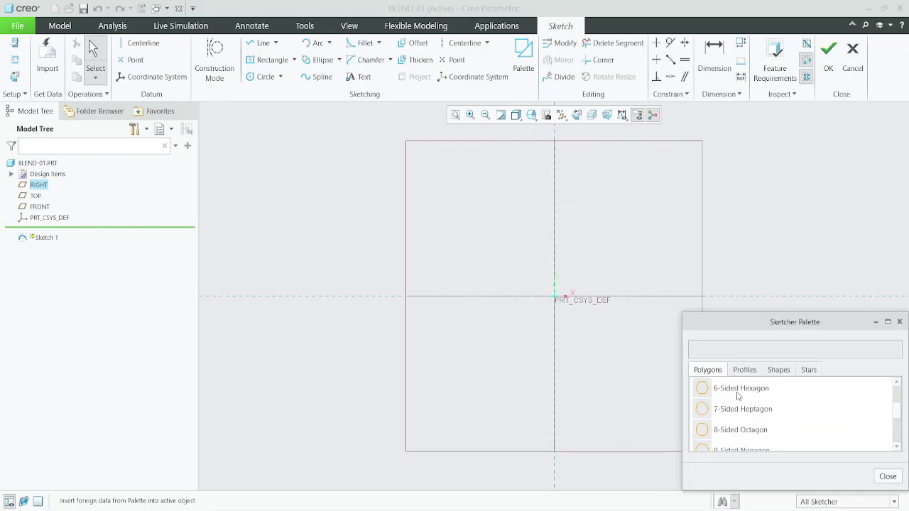
drag(738, 392, 558, 302)
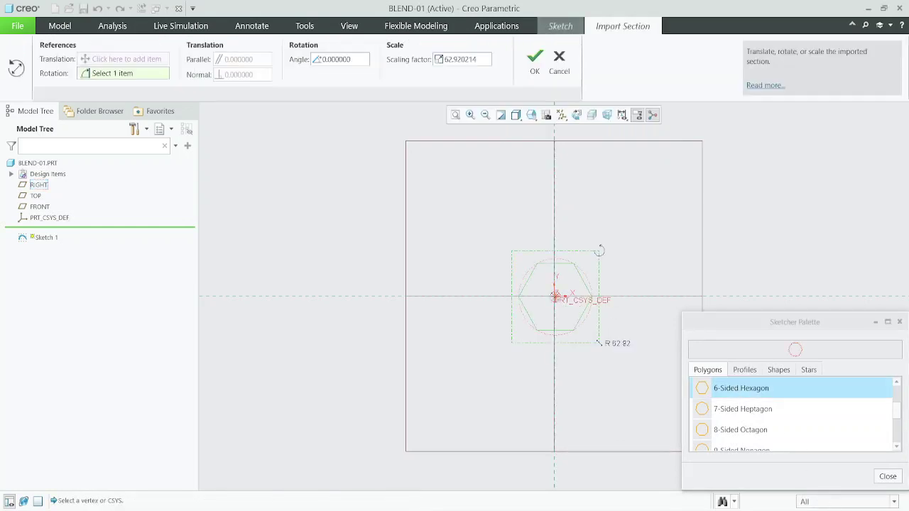
click(888, 477)
scroll(561, 284, up, 8)
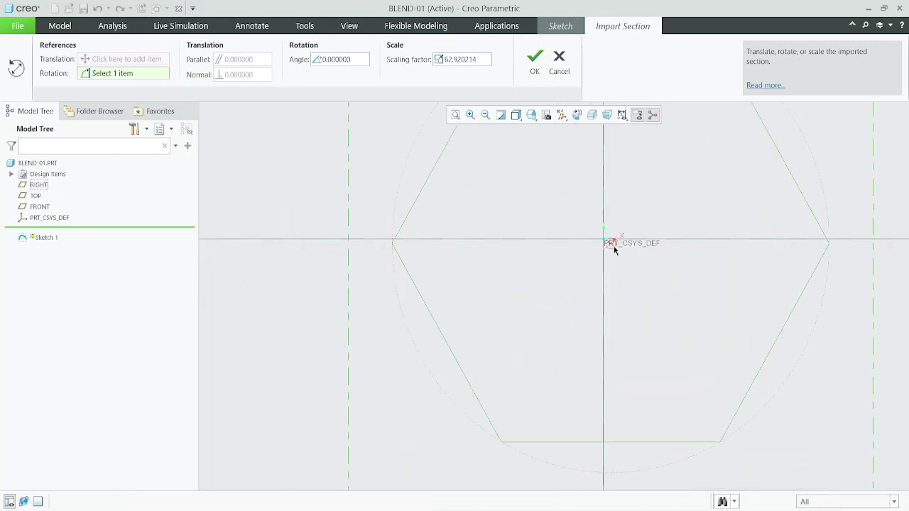
drag(613, 246, 604, 240)
scroll(558, 272, down, 6)
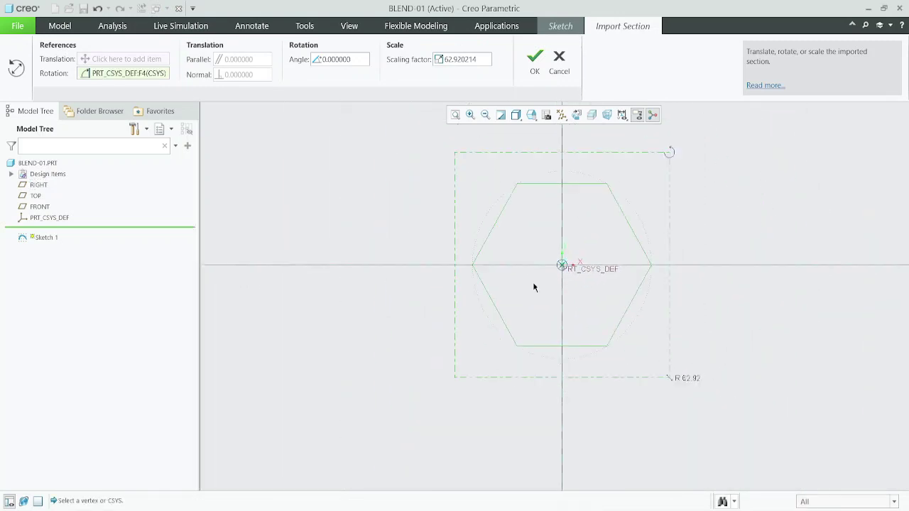
double_click(639, 346)
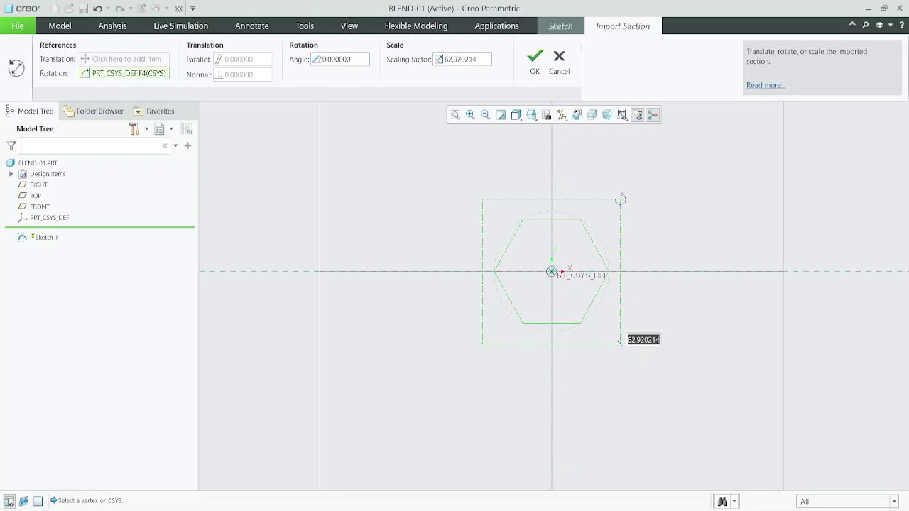
text(100)
key(Return)
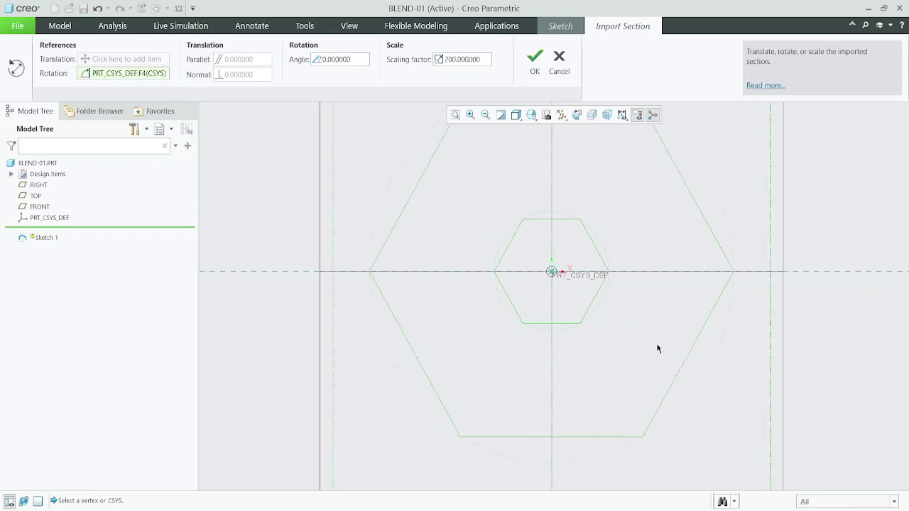
- Accept the hexagon, make its centre coincident with the origin, and set height 175
click(535, 61)
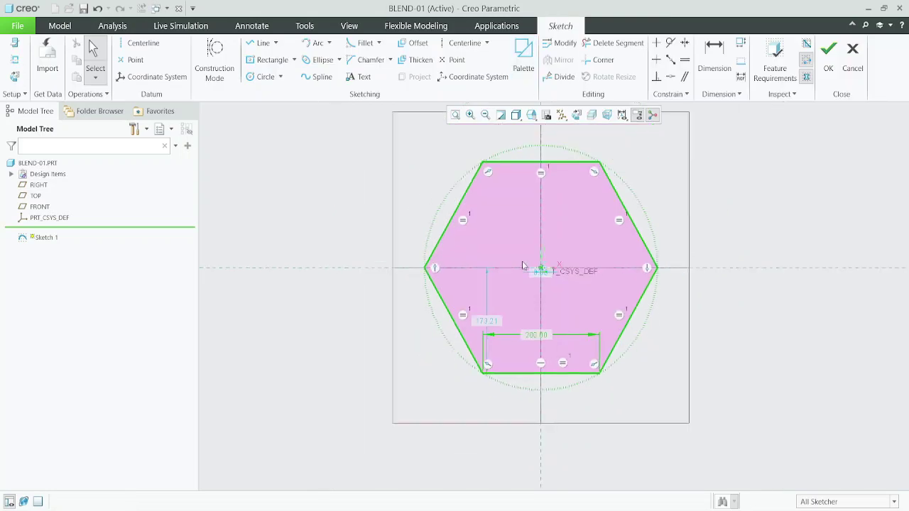
click(671, 76)
scroll(555, 228, down, 5)
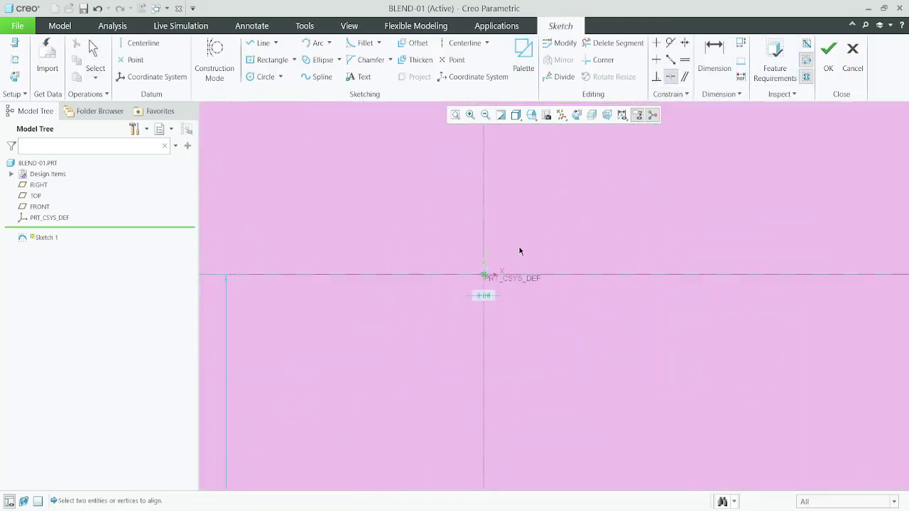
click(485, 278)
scroll(544, 275, up, 5)
middle_click(548, 337)
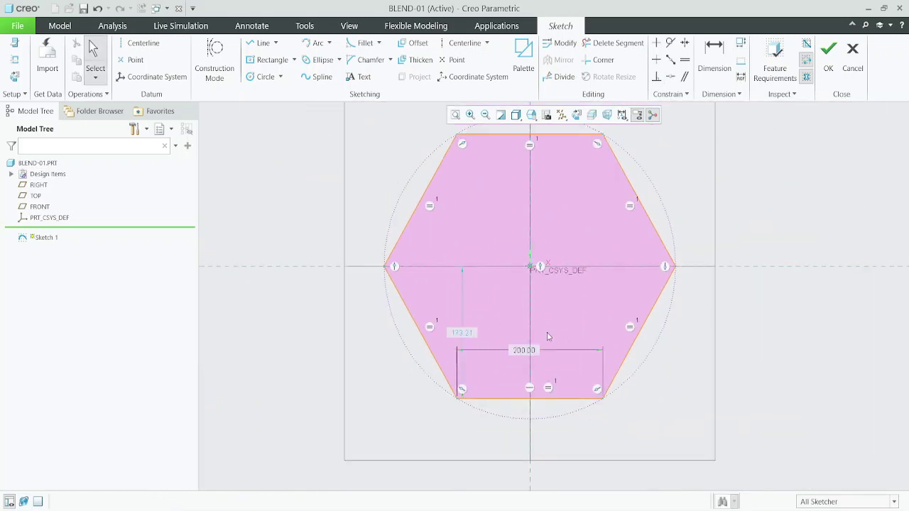
double_click(462, 333)
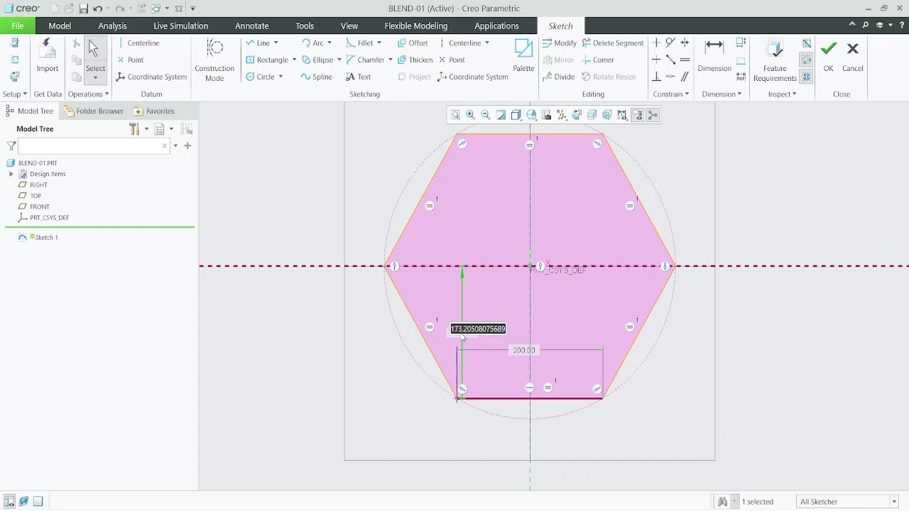
text(175)
key(Return)
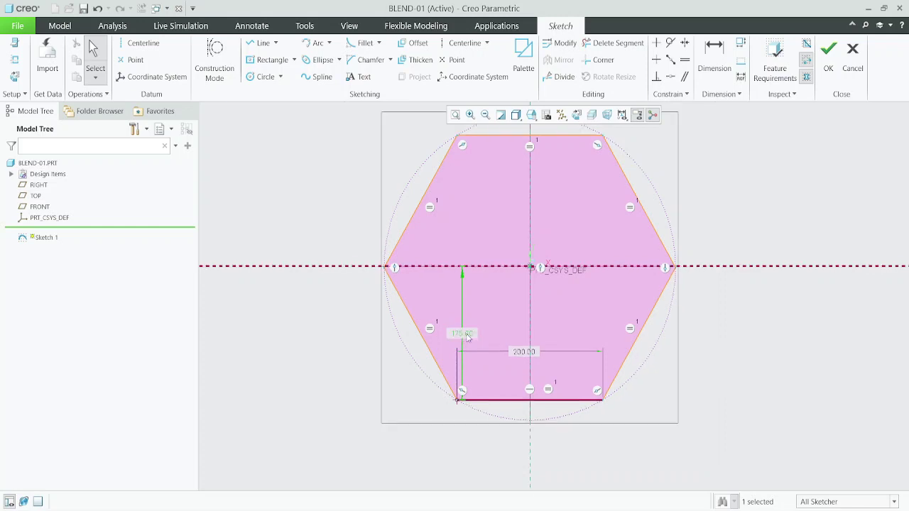
- Make the right vertices symmetric about the horizontal centerline, drop the 175 dimension, and finish
click(685, 42)
click(694, 268)
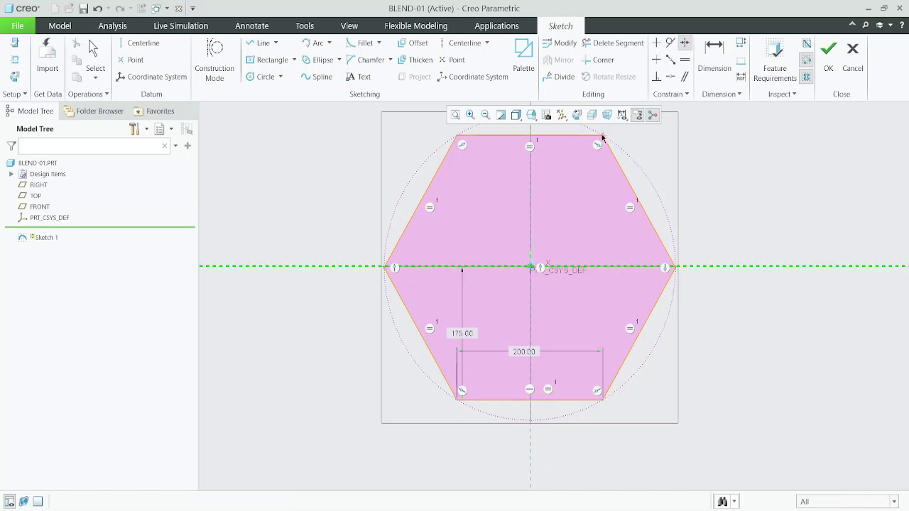
click(600, 137)
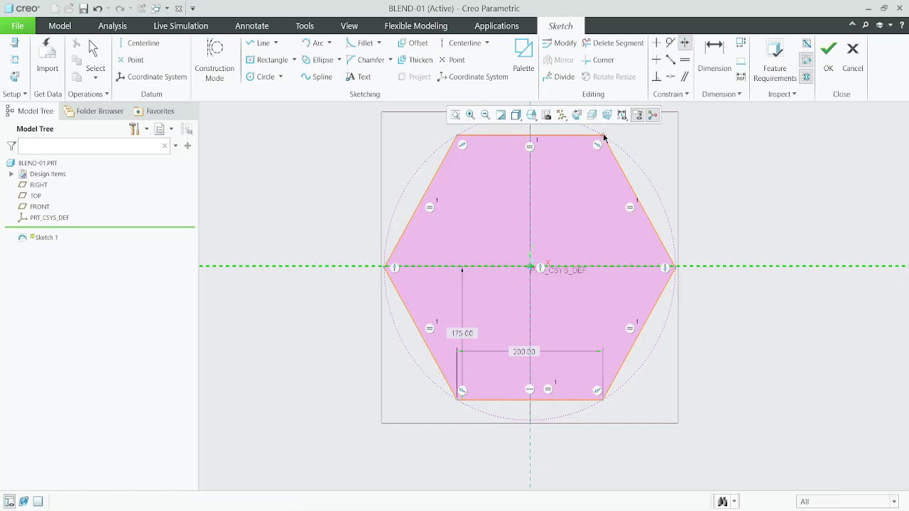
click(601, 399)
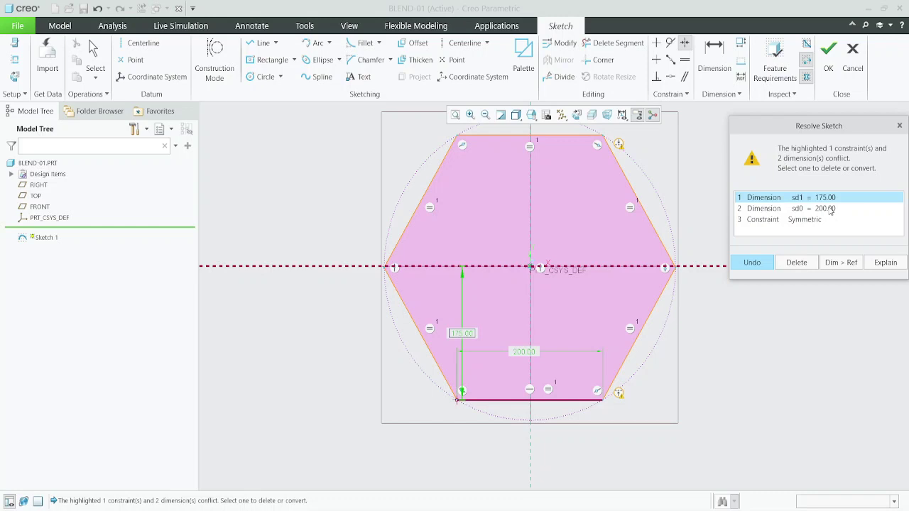
click(801, 265)
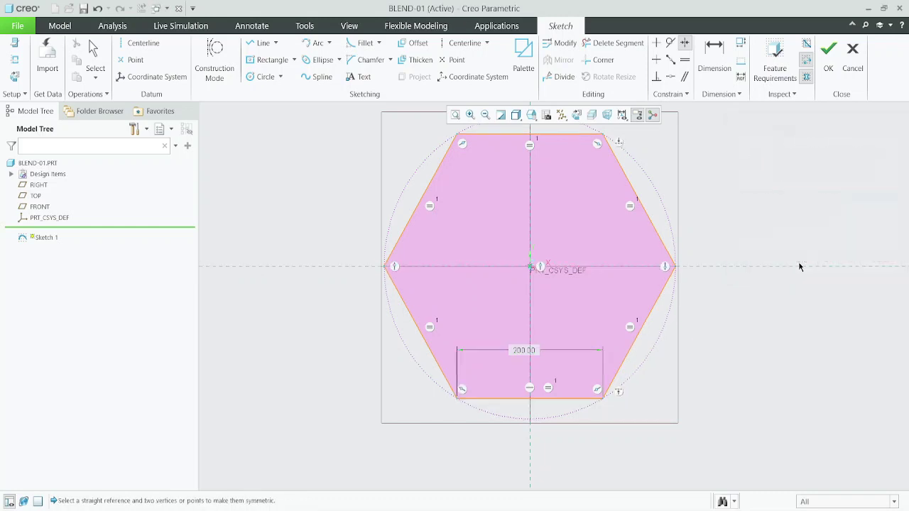
click(829, 57)
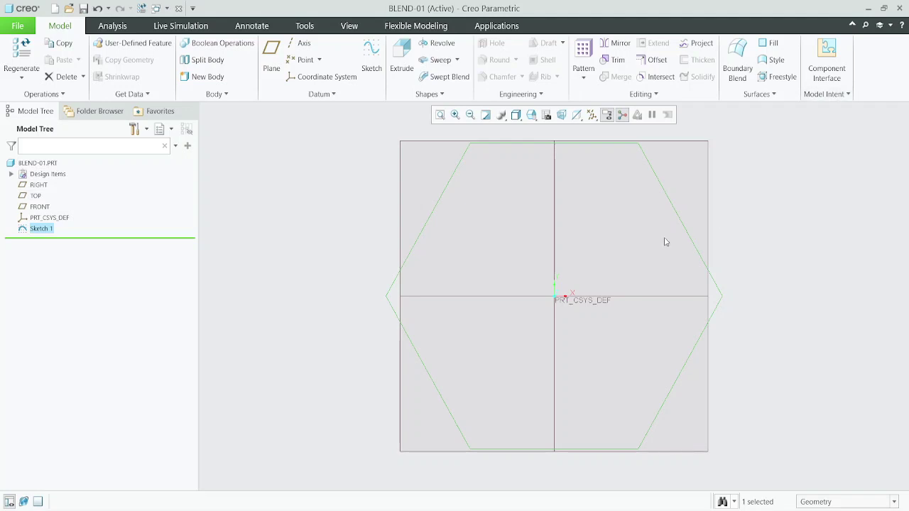
scroll(525, 313, down, 4)
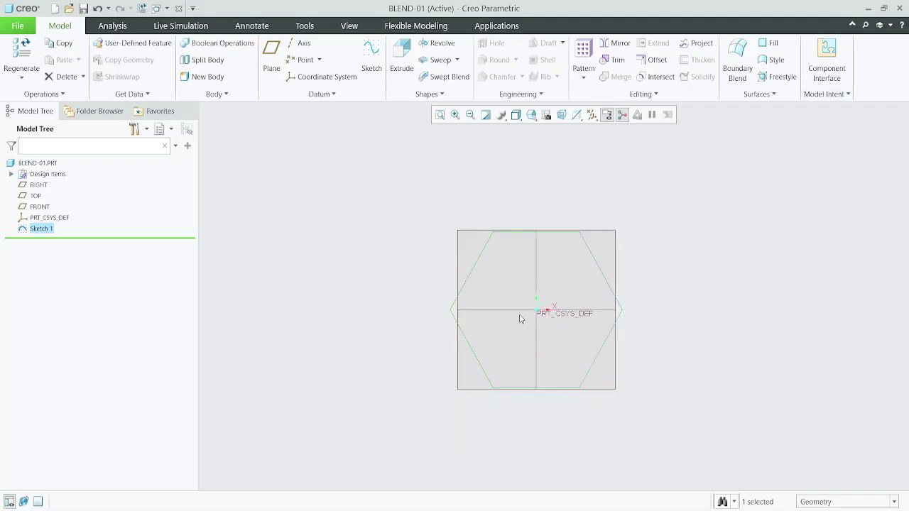
scroll(564, 284, up, 3)
scroll(540, 291, down, 2)
scroll(544, 261, up, 2)
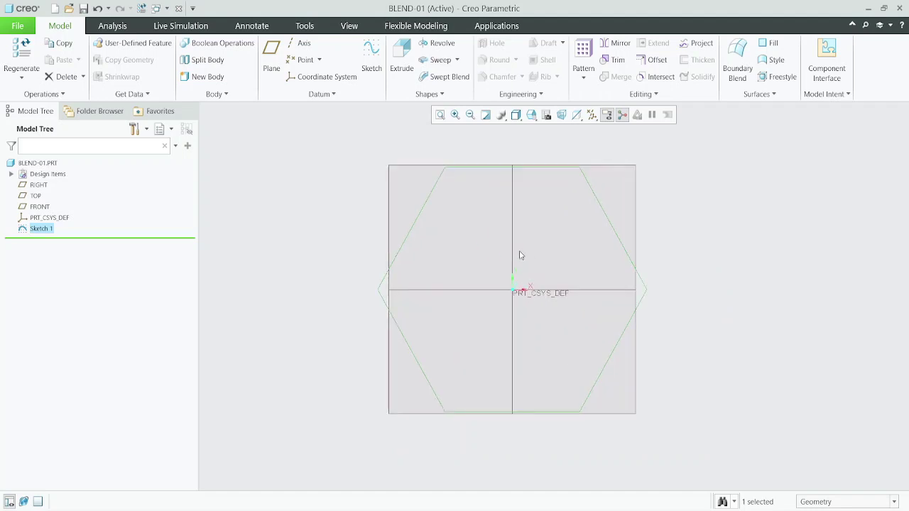
scroll(520, 256, down, 2)
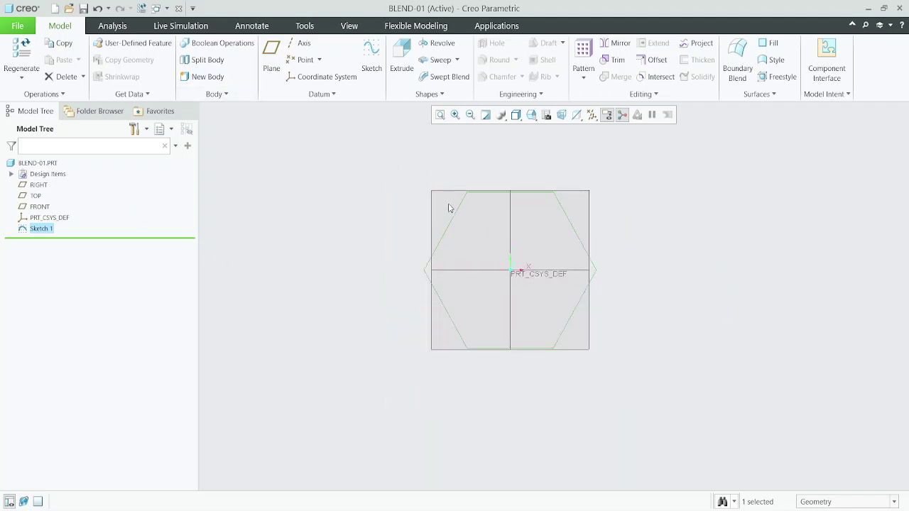
key(ctrl+d)
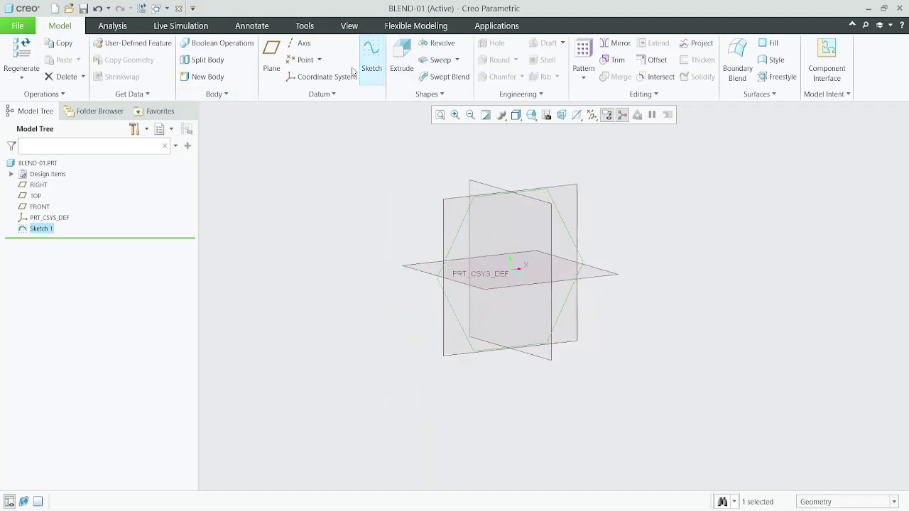
click(272, 55)
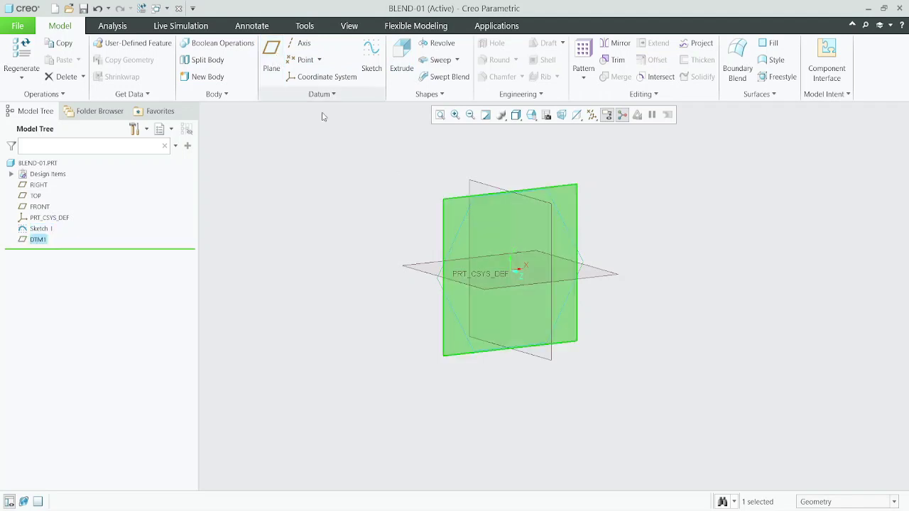
middle_drag(307, 240, 302, 142)
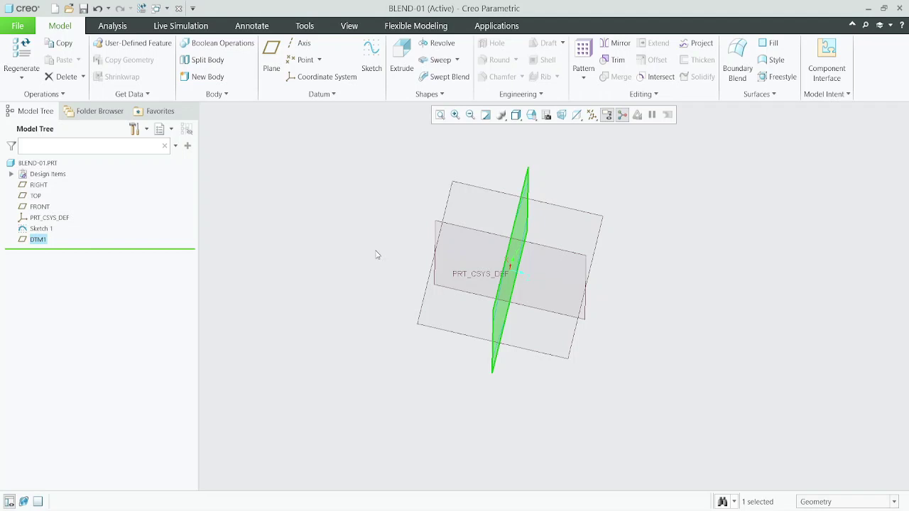
click(528, 236)
right_click(40, 241)
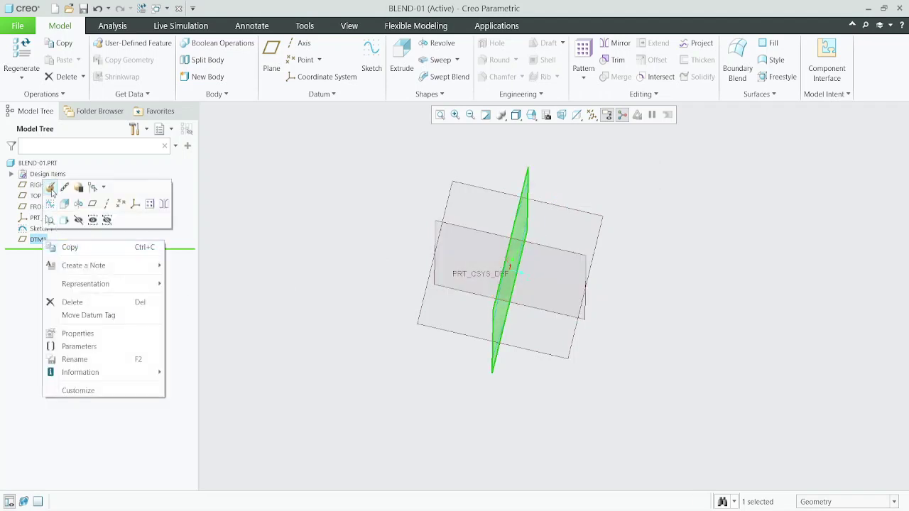
click(52, 188)
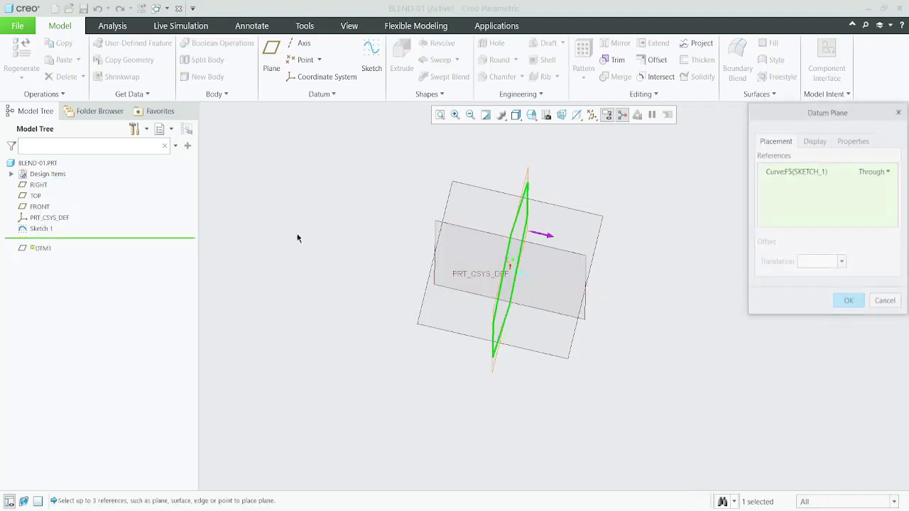
click(879, 171)
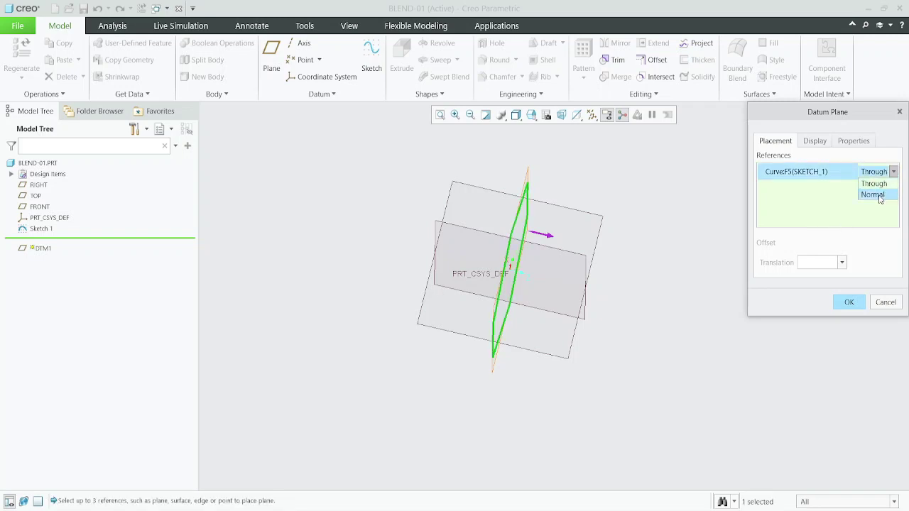
click(887, 313)
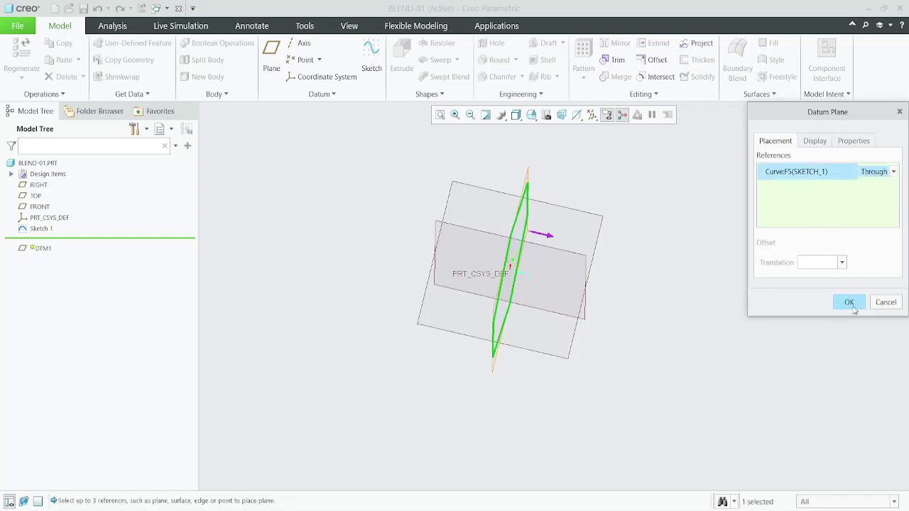
click(849, 302)
click(38, 239)
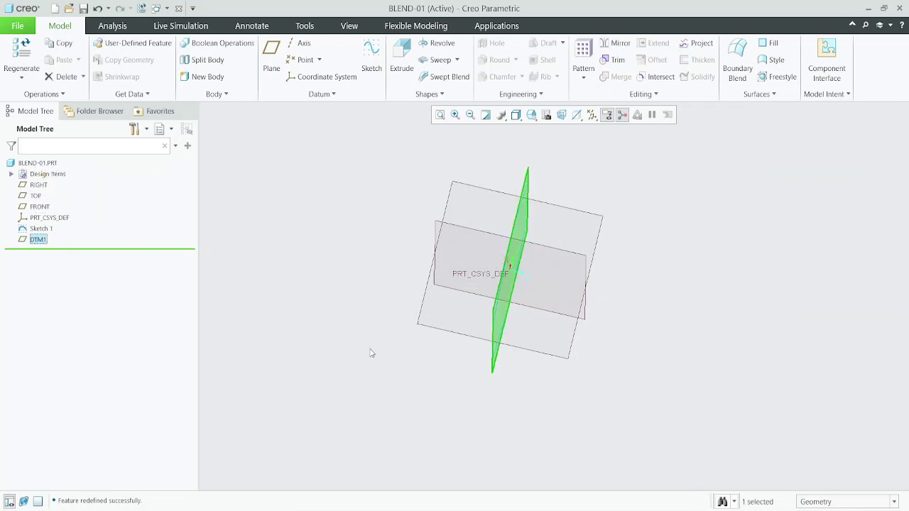
key(Delete)
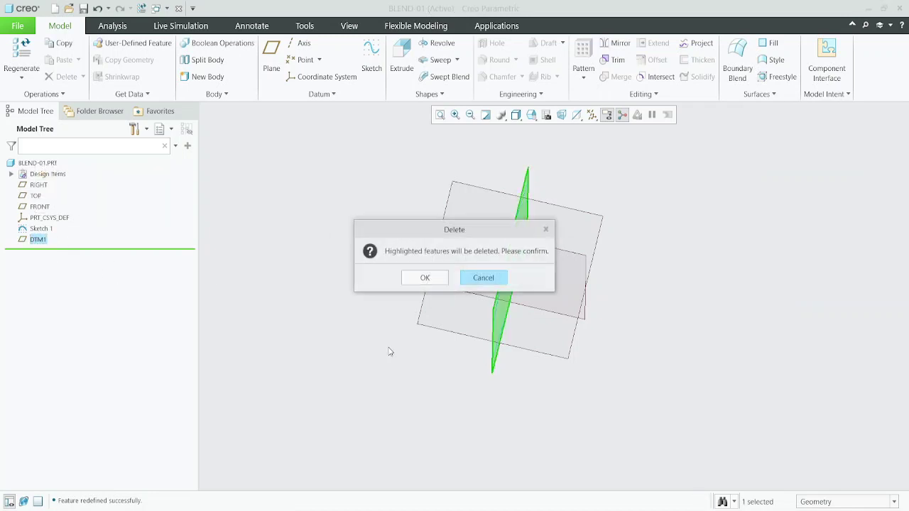
click(430, 278)
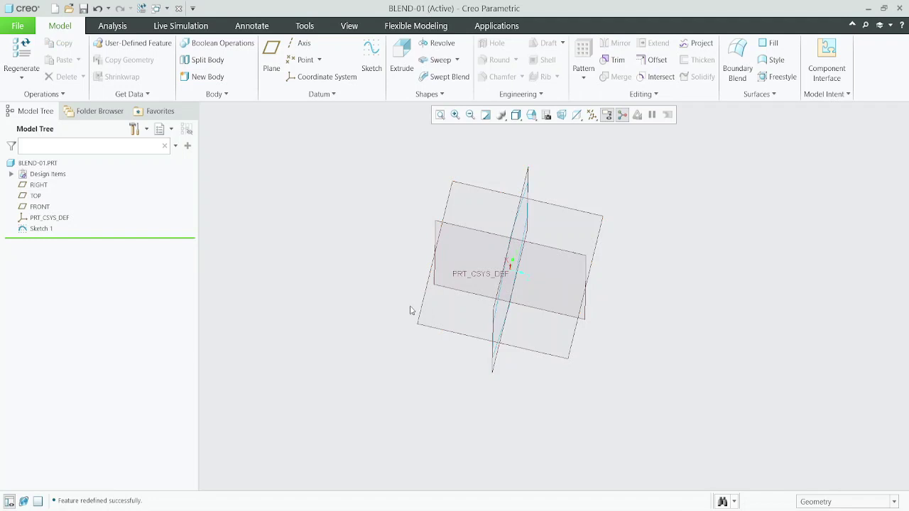
- Create datum plane DTM1 offset 500 from the FRONT plane
middle_drag(494, 344, 490, 336)
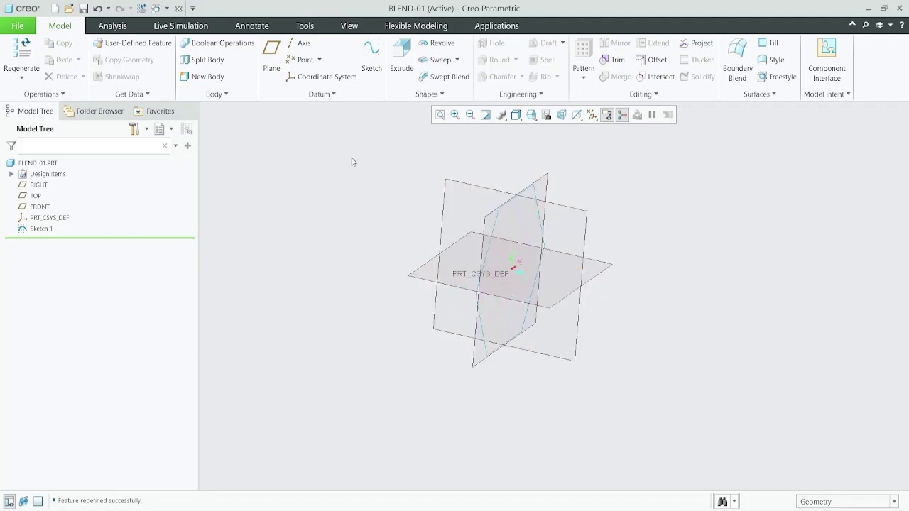
click(539, 187)
click(271, 57)
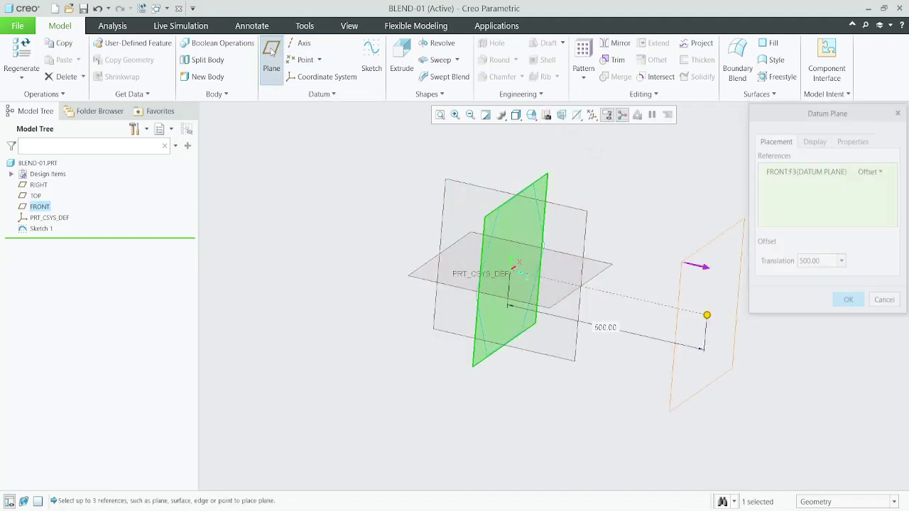
click(828, 263)
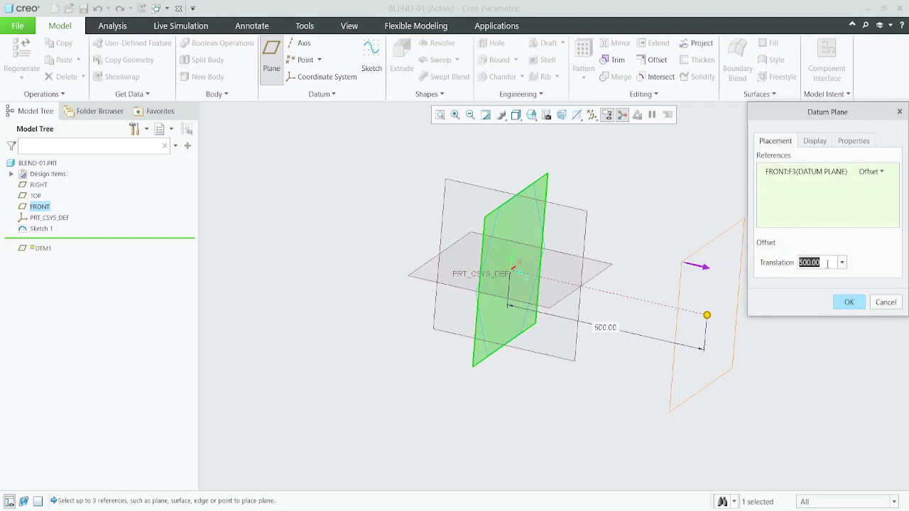
click(850, 302)
scroll(656, 286, down, 3)
middle_drag(656, 287, 599, 343)
click(651, 281)
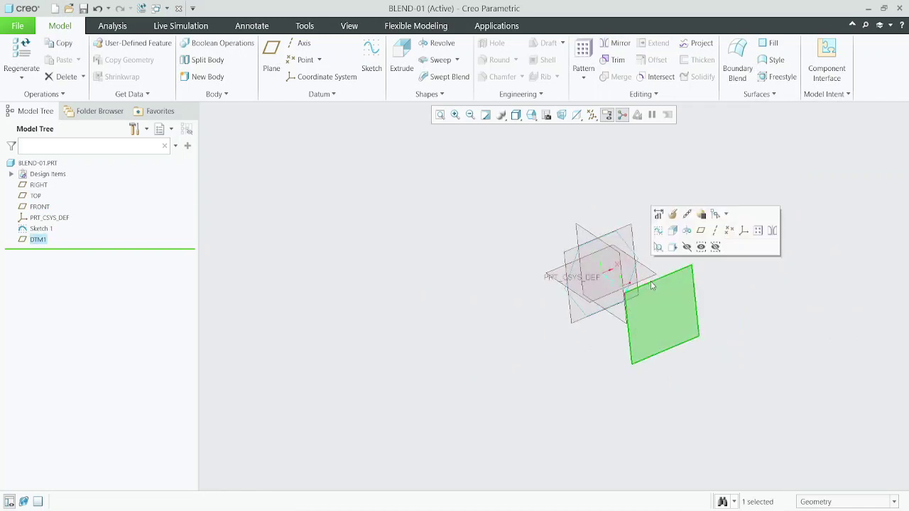
- Start a new sketch on DTM1, oriented flat to the screen
click(38, 241)
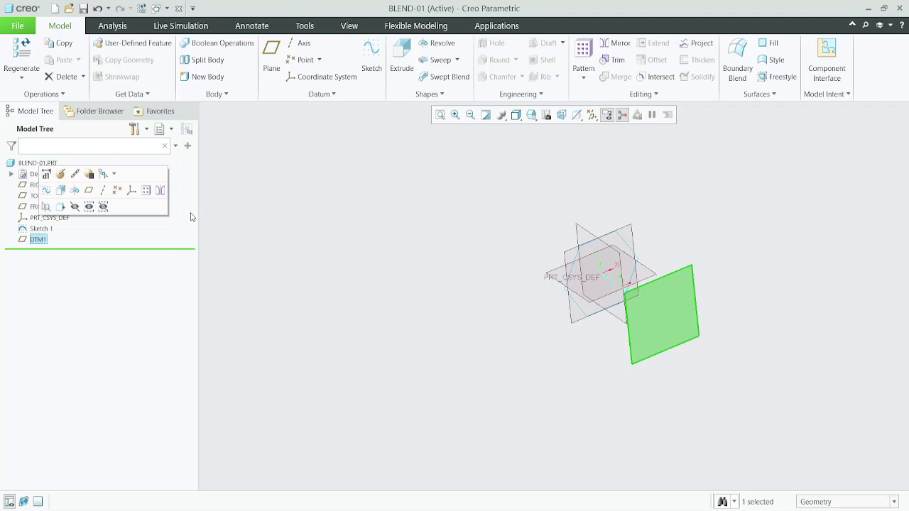
click(382, 53)
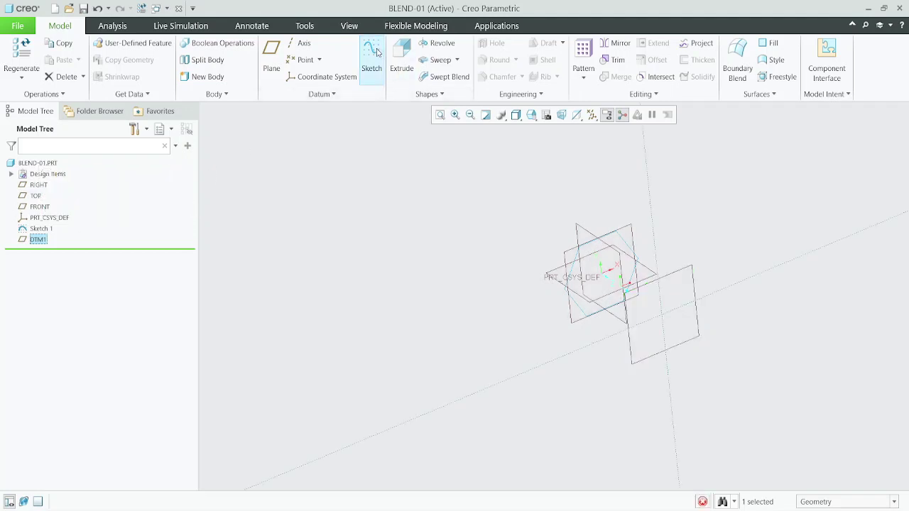
click(578, 115)
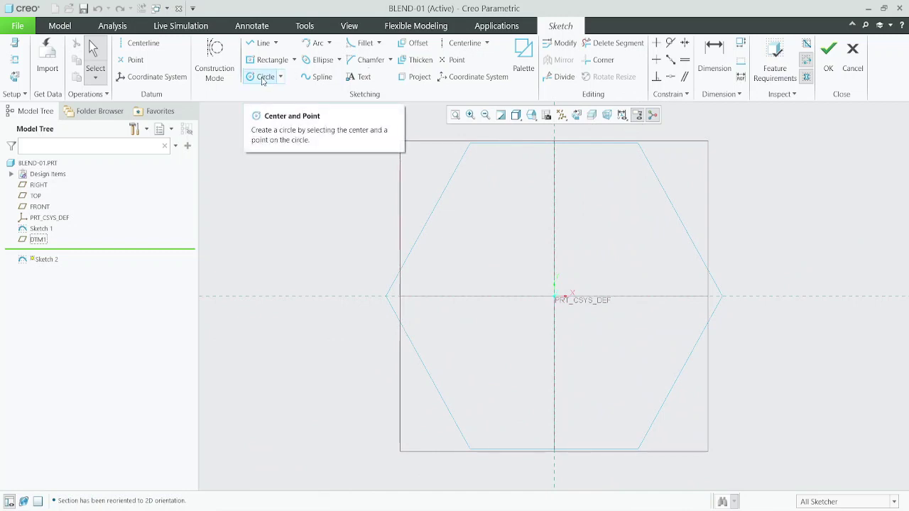
- Draw a circle centred on the origin with diameter 400
click(263, 78)
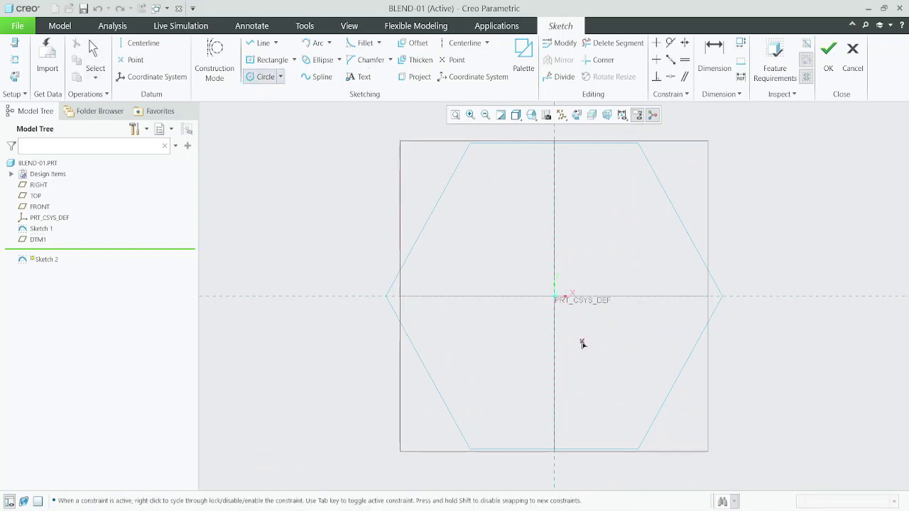
click(555, 296)
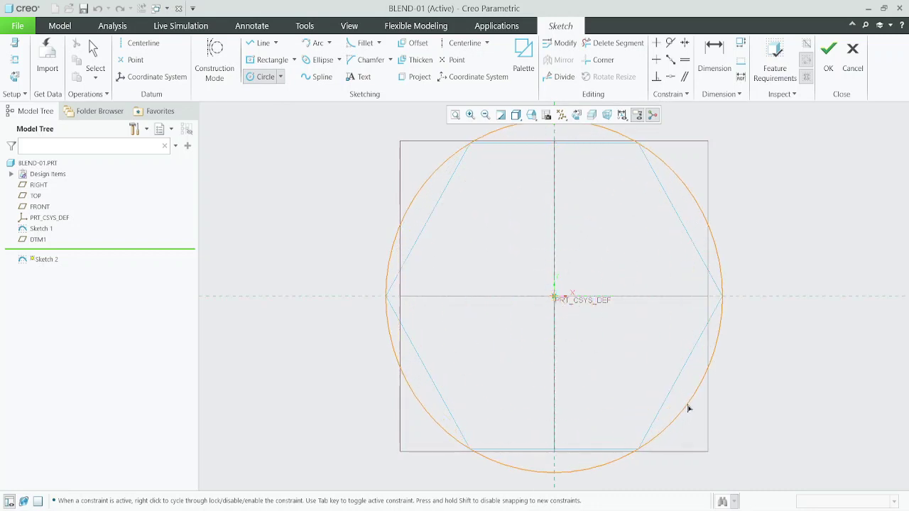
click(688, 408)
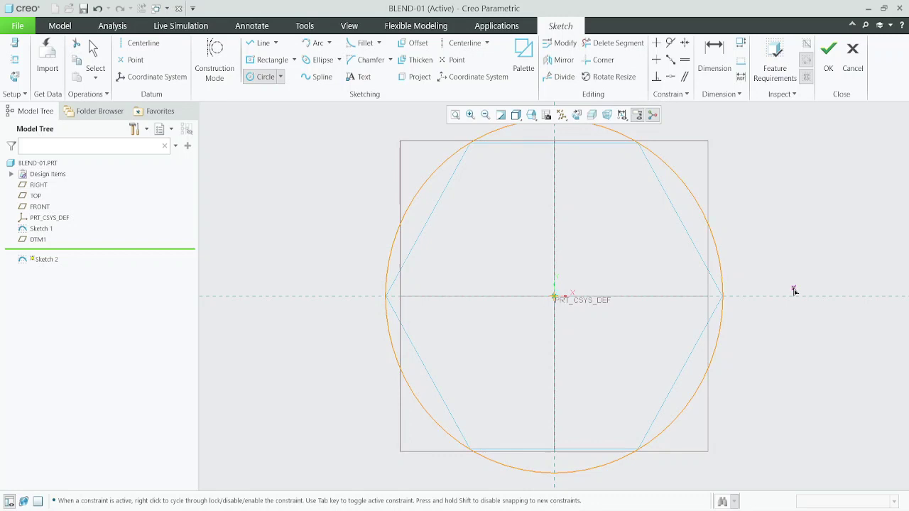
middle_click(785, 267)
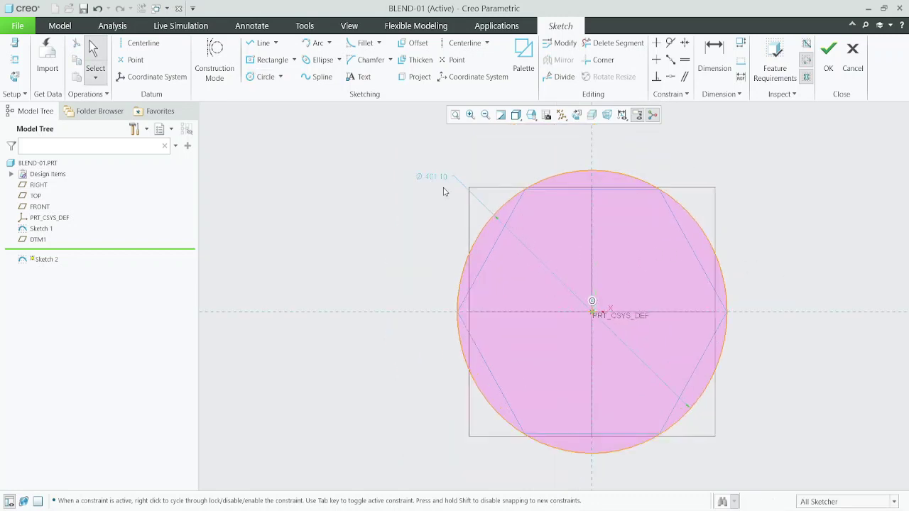
double_click(436, 179)
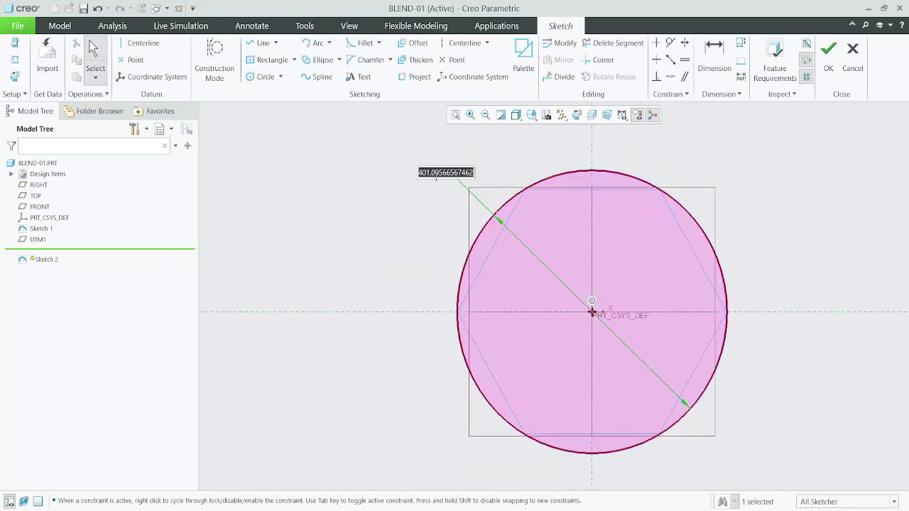
text(400)
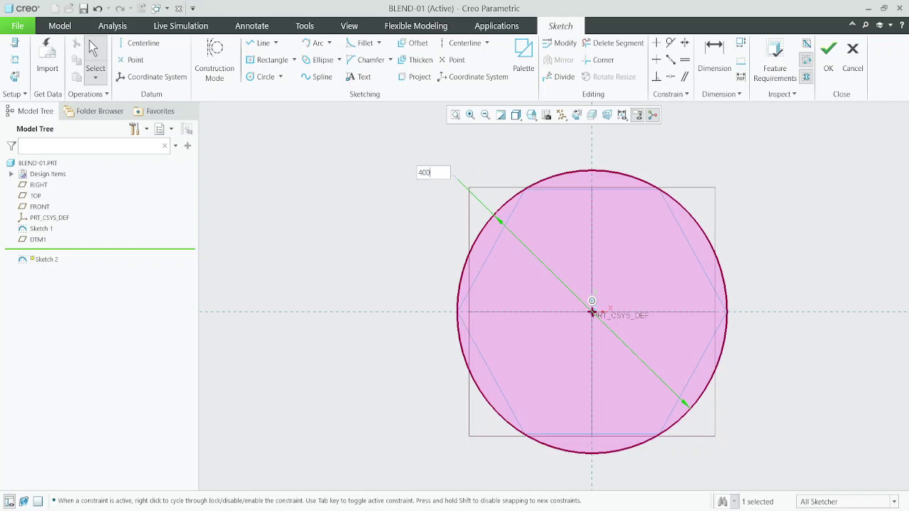
key(Return)
click(793, 255)
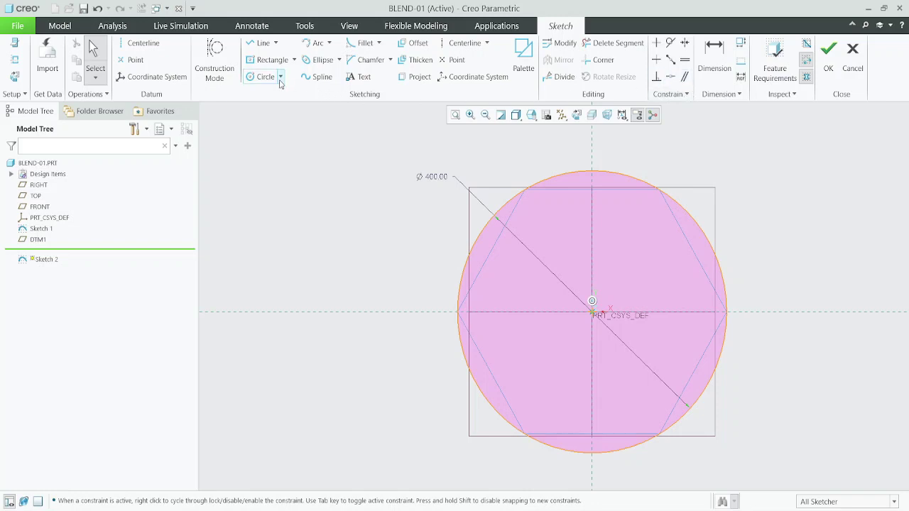
- Divide the 400 circle at points matching the hexagon's corners, then finish Sketch 2
click(558, 84)
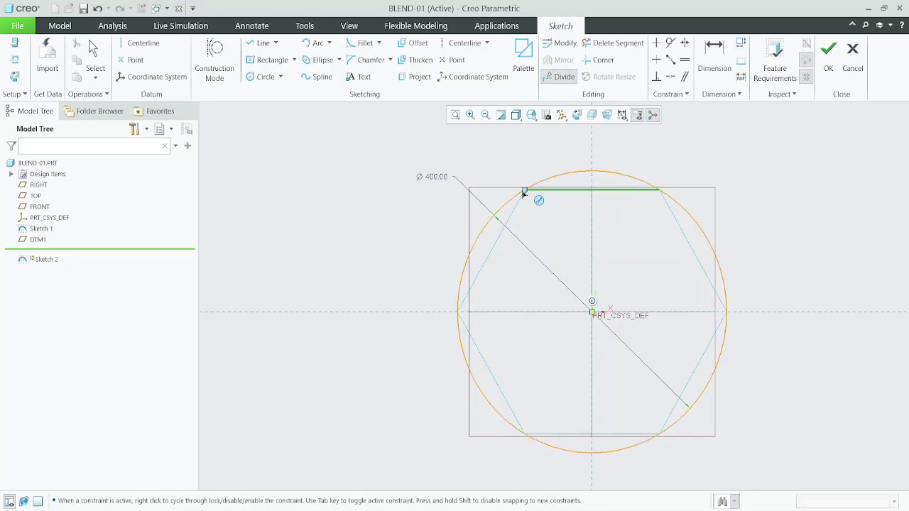
click(523, 192)
click(638, 192)
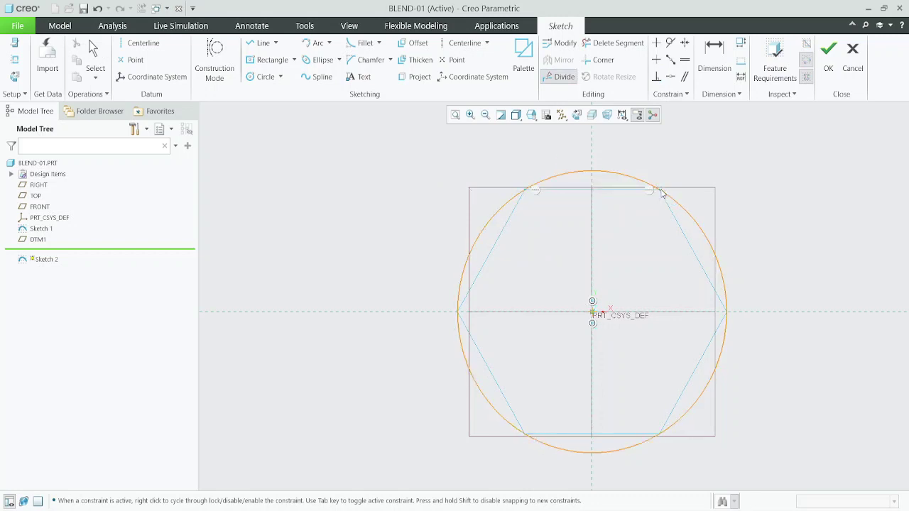
click(726, 312)
click(524, 434)
click(459, 319)
middle_click(428, 239)
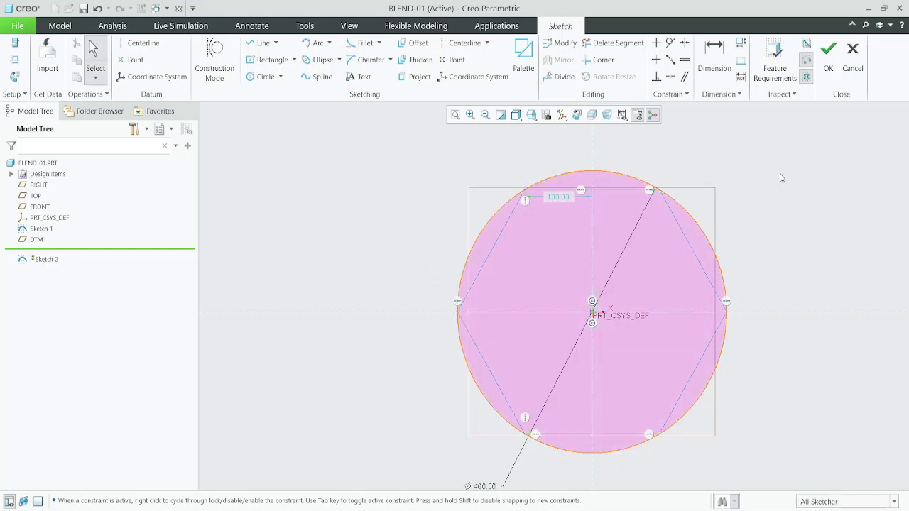
click(830, 64)
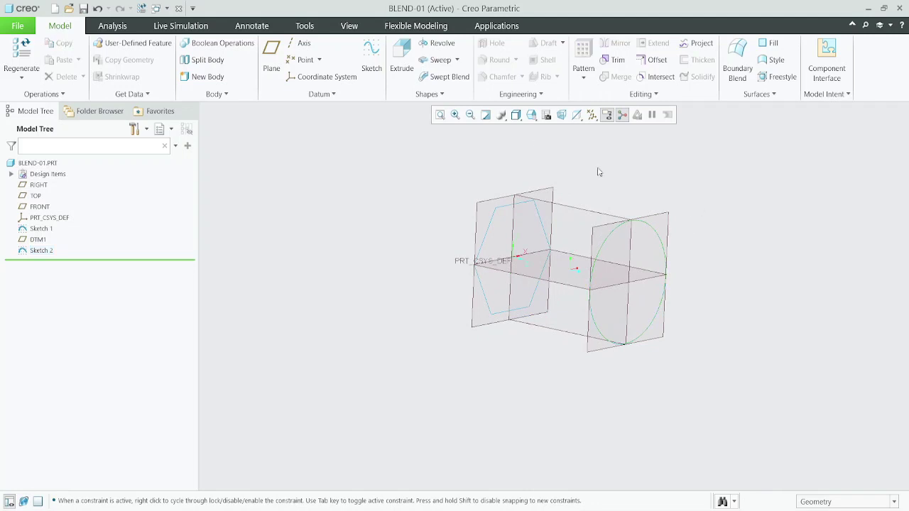
- Start a Selected Sections blend with the hexagon sketch as Section 1, then add Section 2
click(441, 94)
click(403, 108)
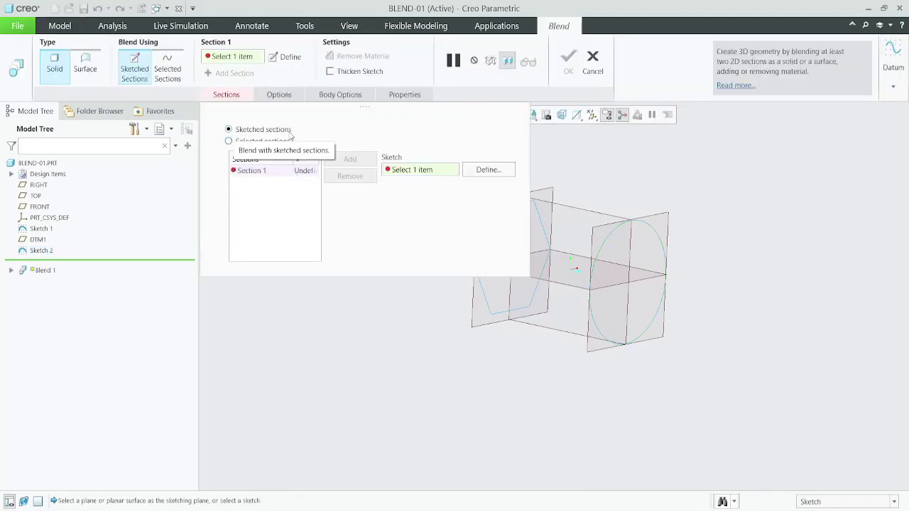
middle_drag(581, 346, 600, 353)
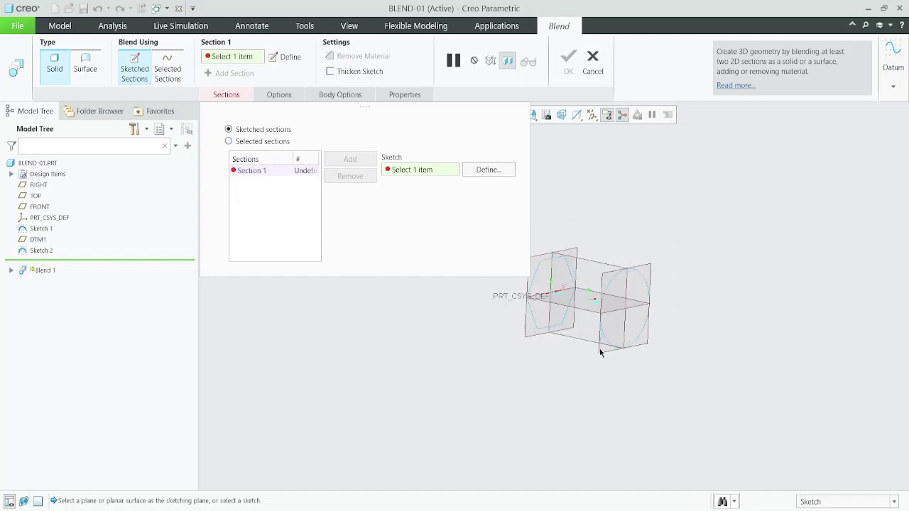
click(253, 145)
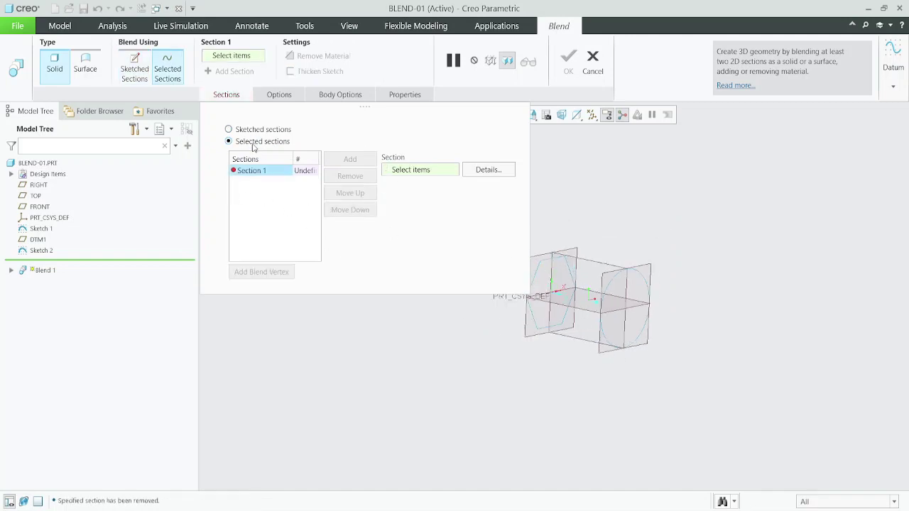
scroll(686, 348, up, 2)
scroll(686, 348, down, 5)
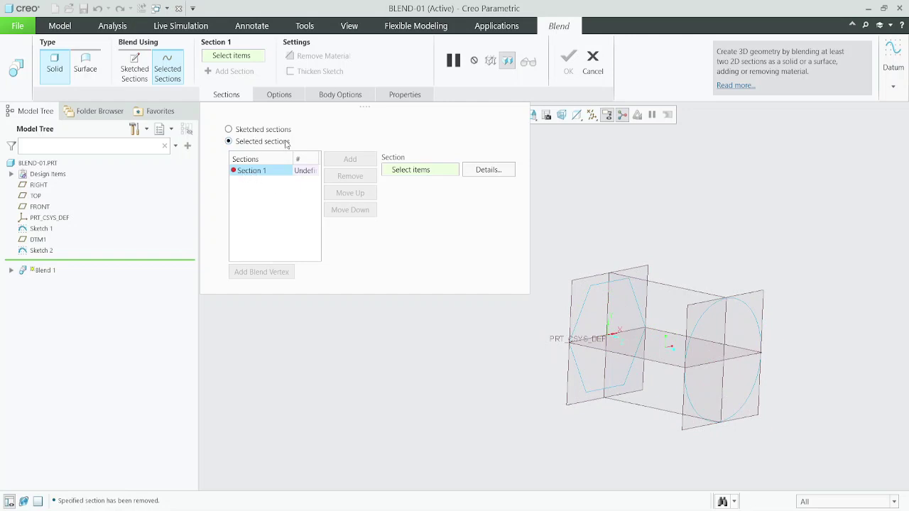
click(575, 330)
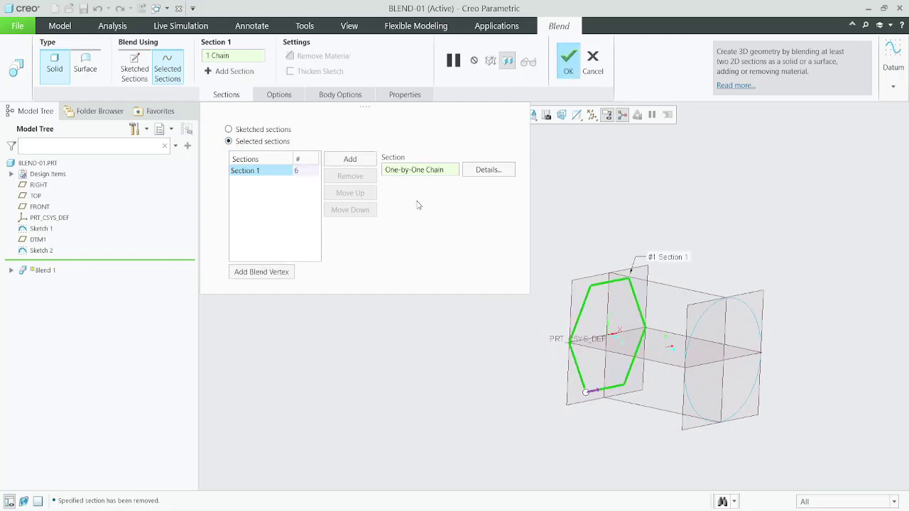
click(353, 160)
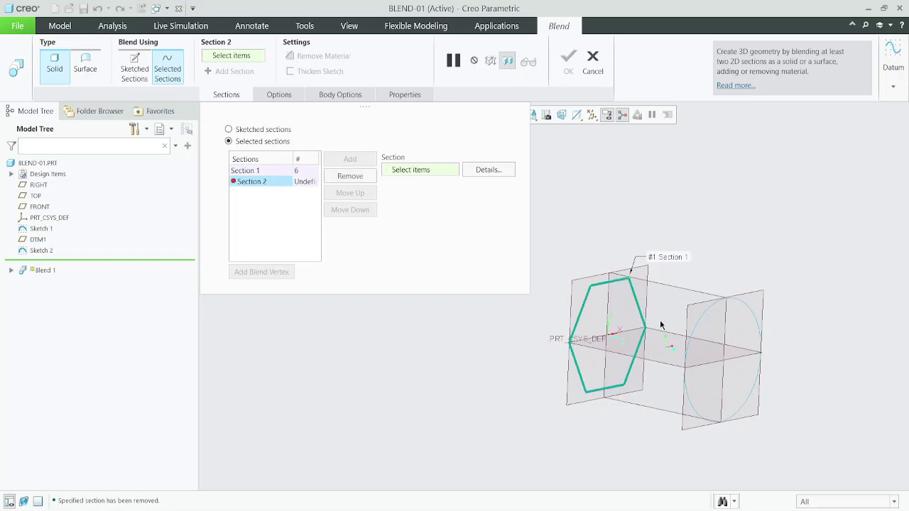
- Use the circle sketch as Section 2, align its start point with the hexagon's, and finish
click(695, 328)
mouse_move(695, 327)
middle_down()
mouse_move(646, 361)
mouse_move(672, 341)
mouse_move(669, 356)
middle_up()
drag(661, 347, 635, 376)
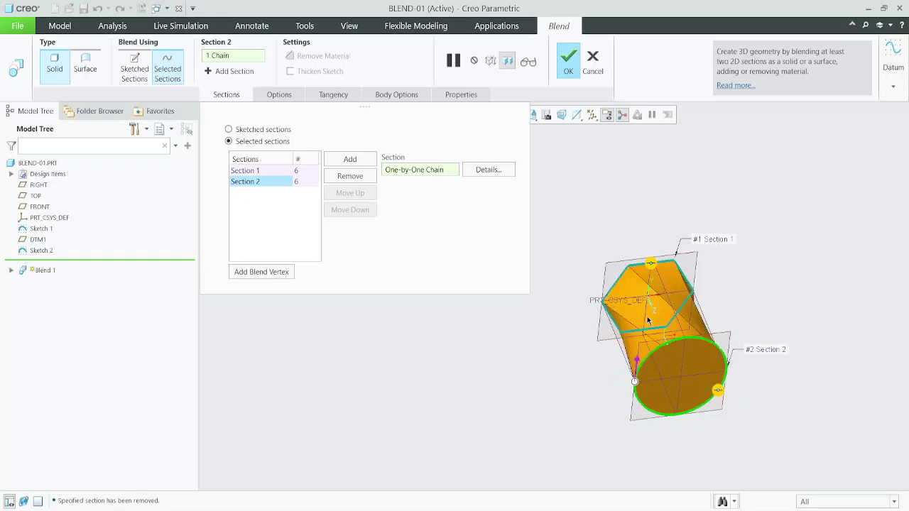
middle_drag(660, 358, 713, 333)
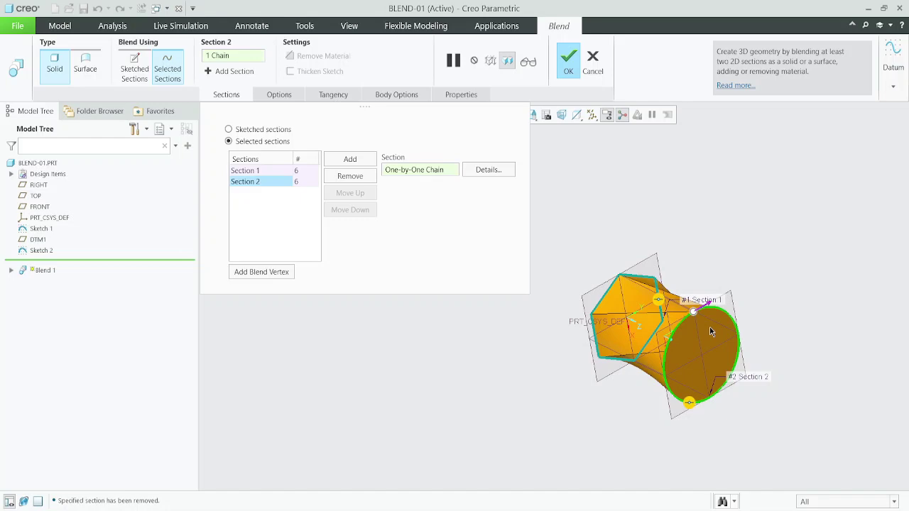
drag(697, 315, 672, 355)
middle_drag(672, 355, 611, 324)
scroll(711, 313, up, 3)
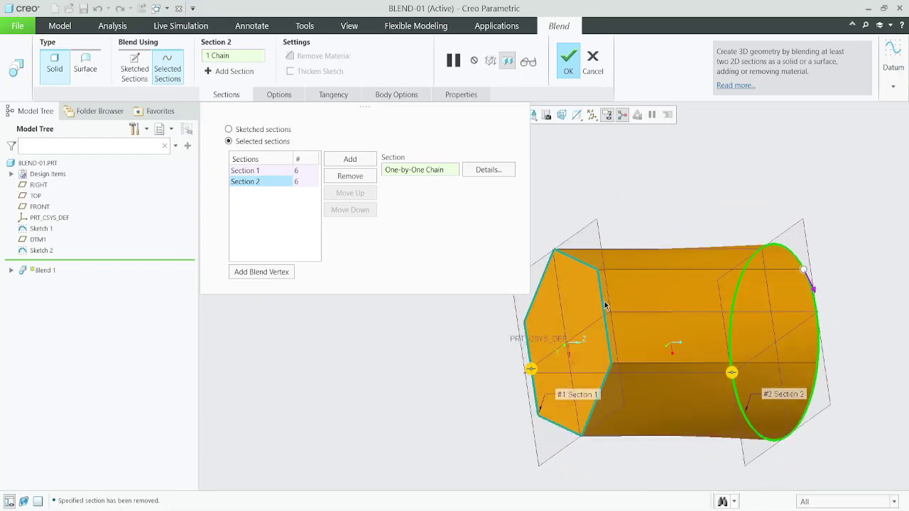
mouse_move(604, 355)
middle_down()
mouse_move(616, 340)
mouse_move(626, 351)
mouse_move(618, 362)
middle_up()
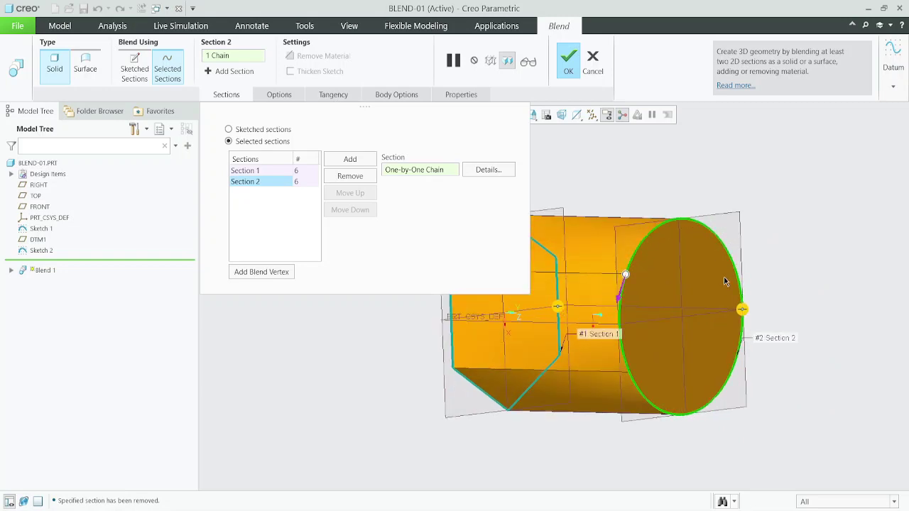
scroll(674, 353, down, 3)
middle_drag(675, 353, 711, 350)
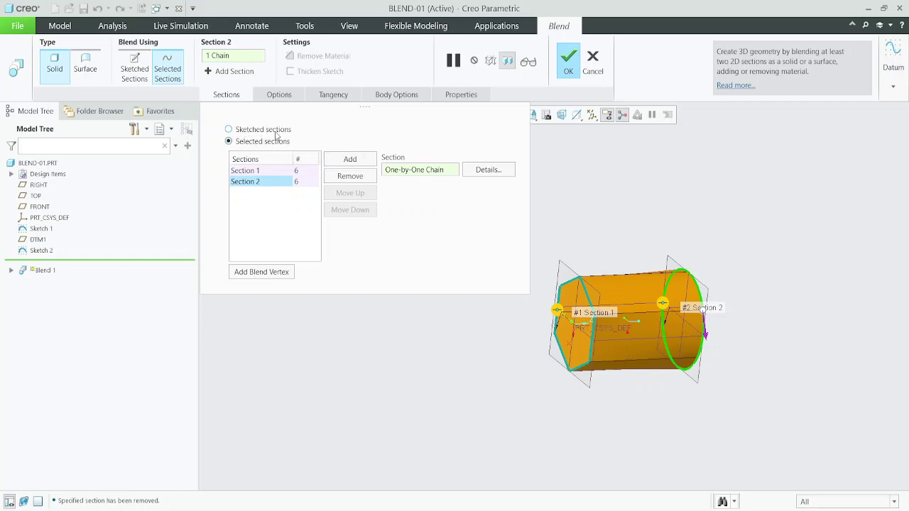
click(569, 68)
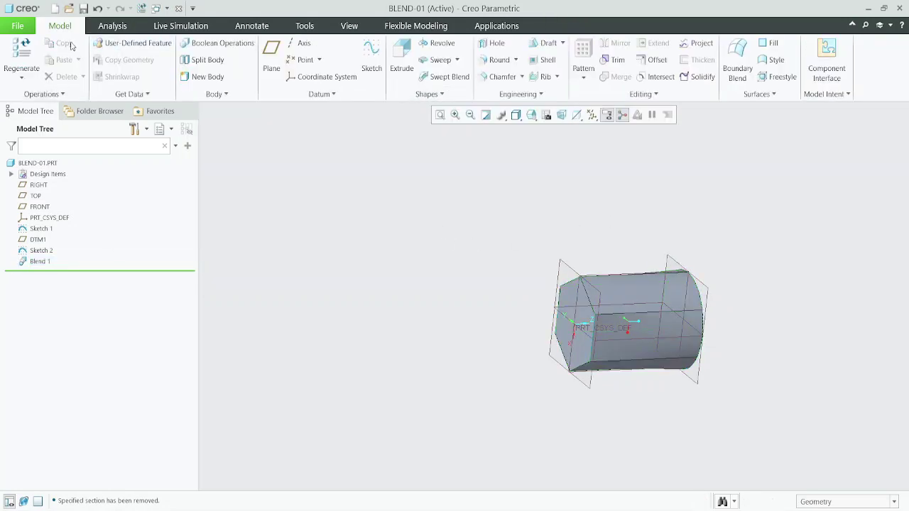
- Create solid part BLEND-02 using the mmns_part_solid_abs template instead of the default
click(55, 8)
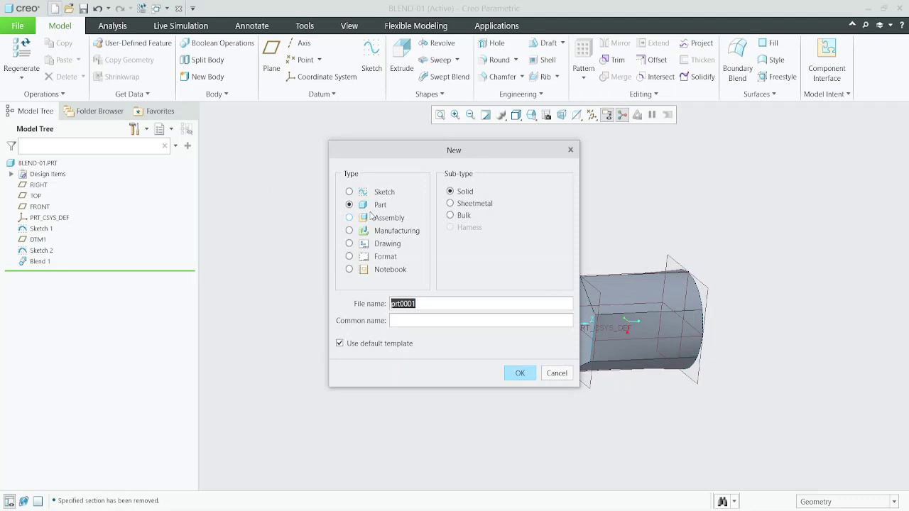
click(354, 345)
drag(424, 304, 328, 294)
text(s)
key(BackSpace)
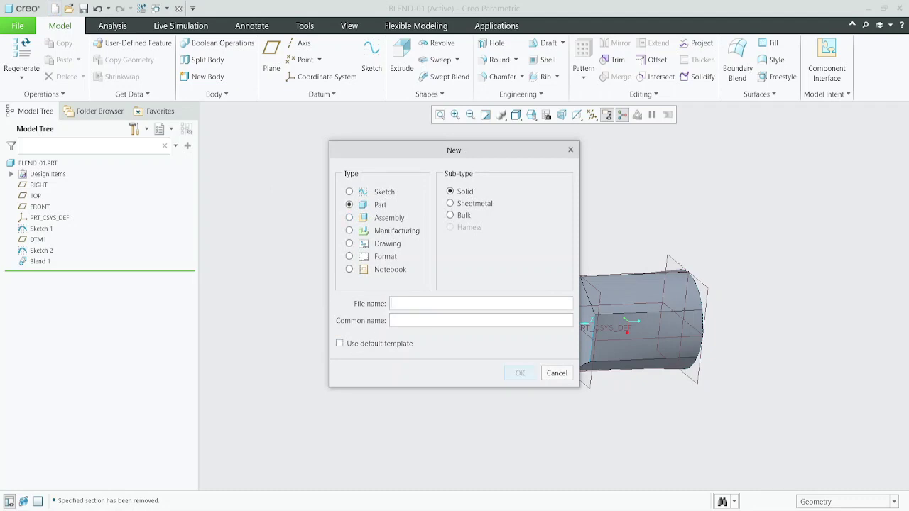
text(blend-02)
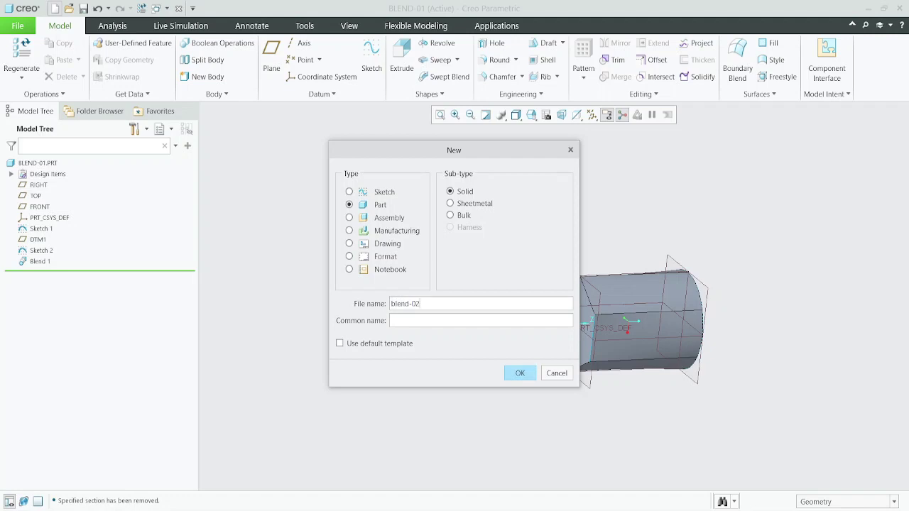
click(519, 372)
scroll(387, 217, down, 3)
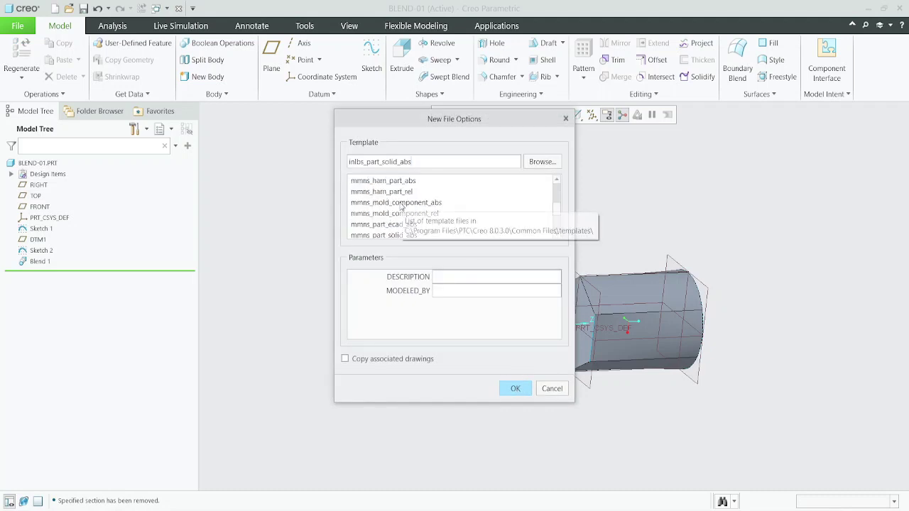
scroll(396, 223, down, 1)
scroll(388, 228, down, 1)
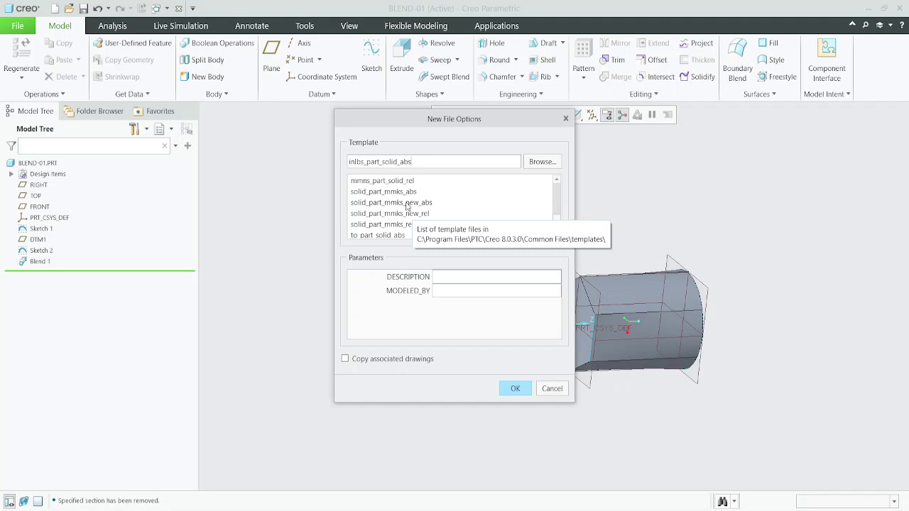
scroll(407, 208, down, 1)
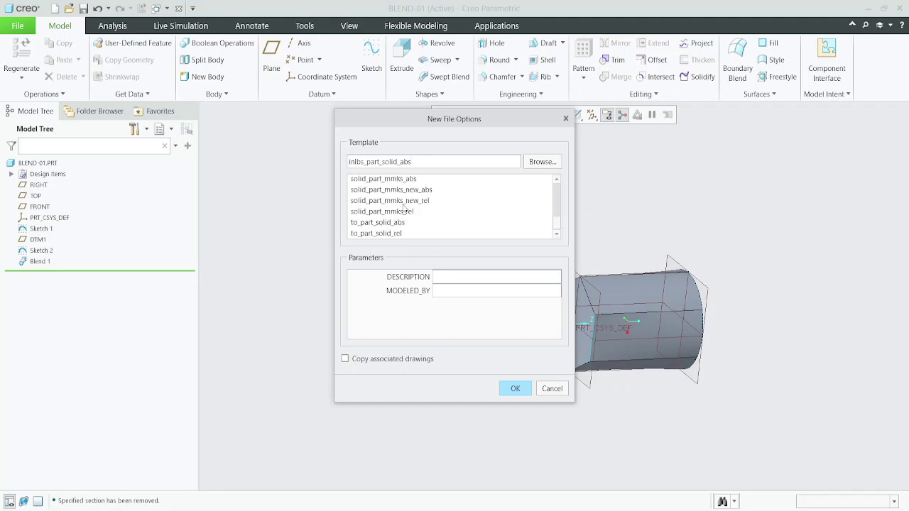
scroll(399, 220, up, 3)
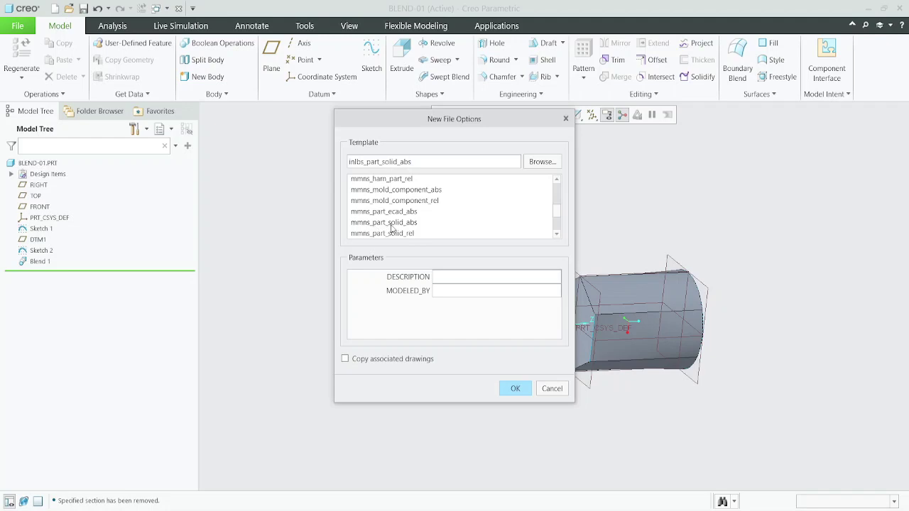
click(409, 223)
click(515, 390)
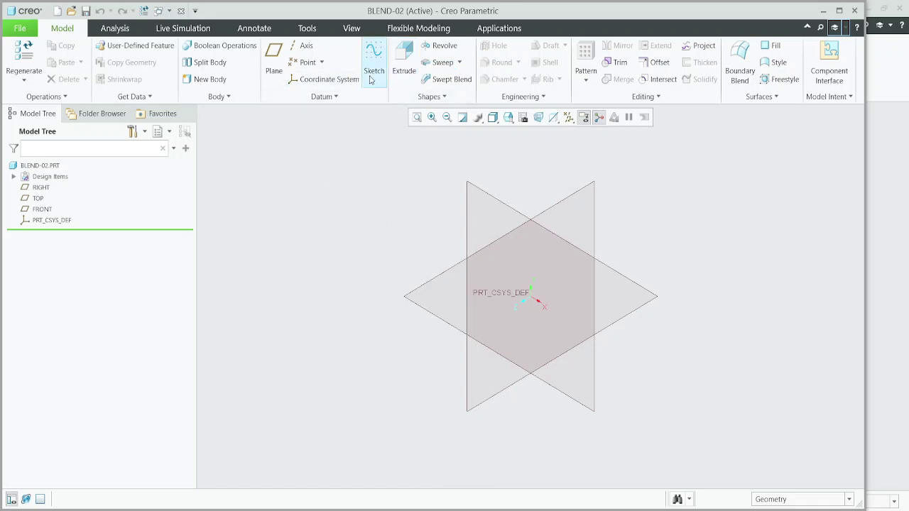
- Start a new Blend feature and open Section 1's sketch on the FRONT plane
click(446, 97)
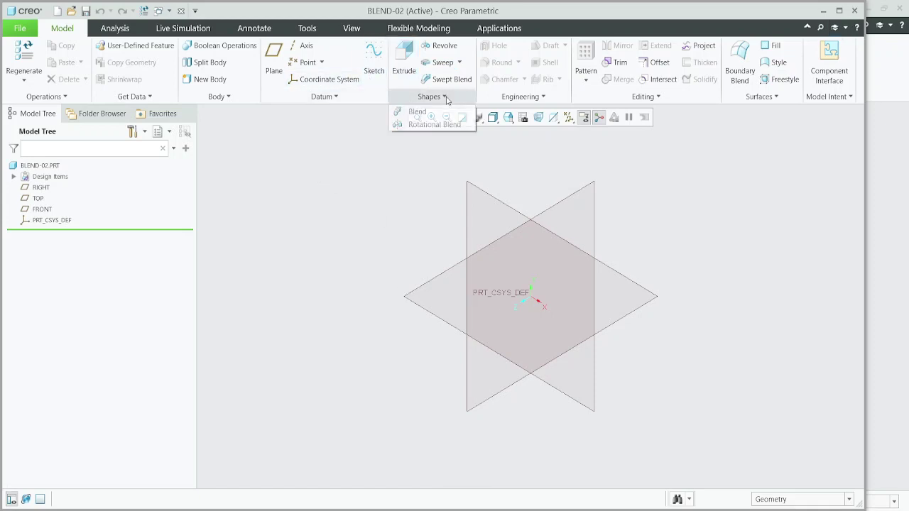
click(423, 112)
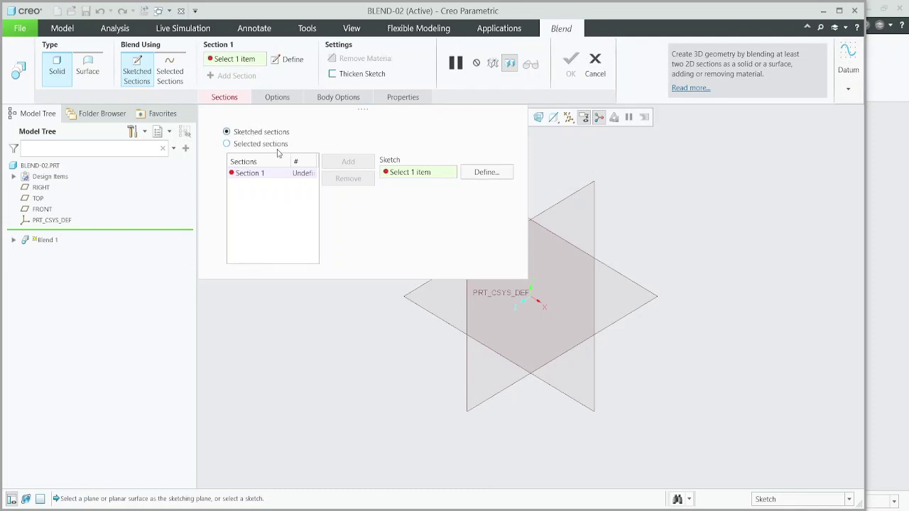
click(489, 174)
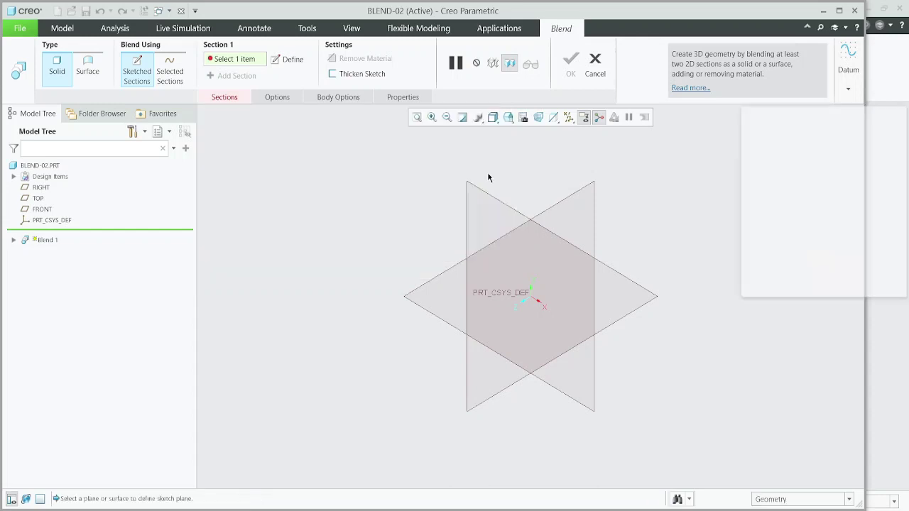
click(40, 209)
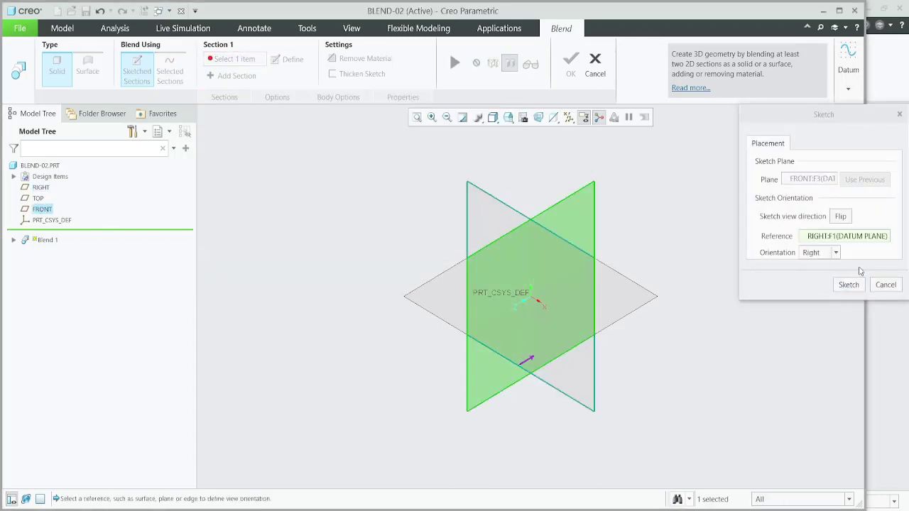
click(849, 284)
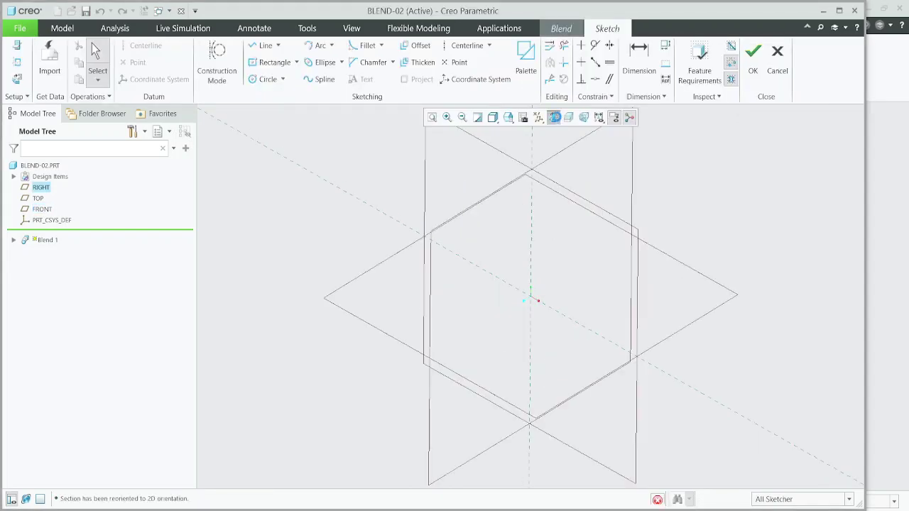
- Draw a centre rectangle at the origin 400 wide and finish the first section sketch
click(262, 67)
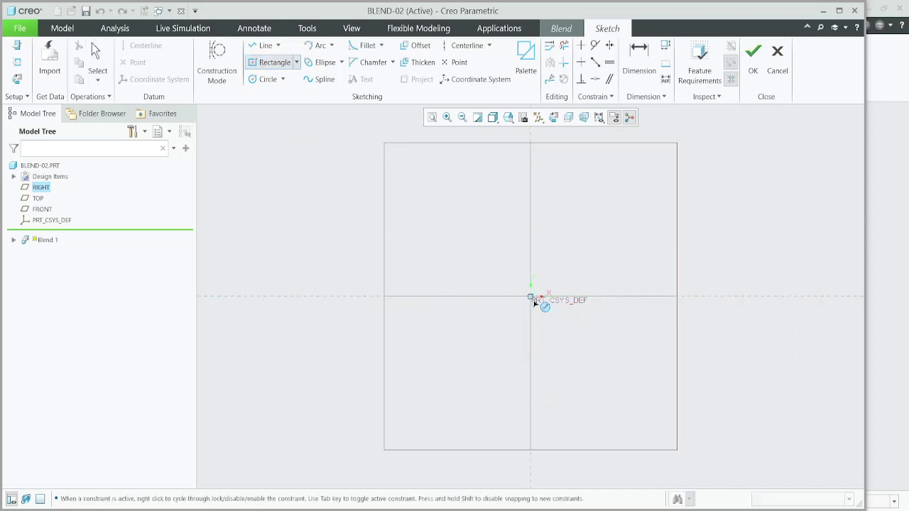
click(531, 297)
drag(555, 331, 646, 420)
click(646, 418)
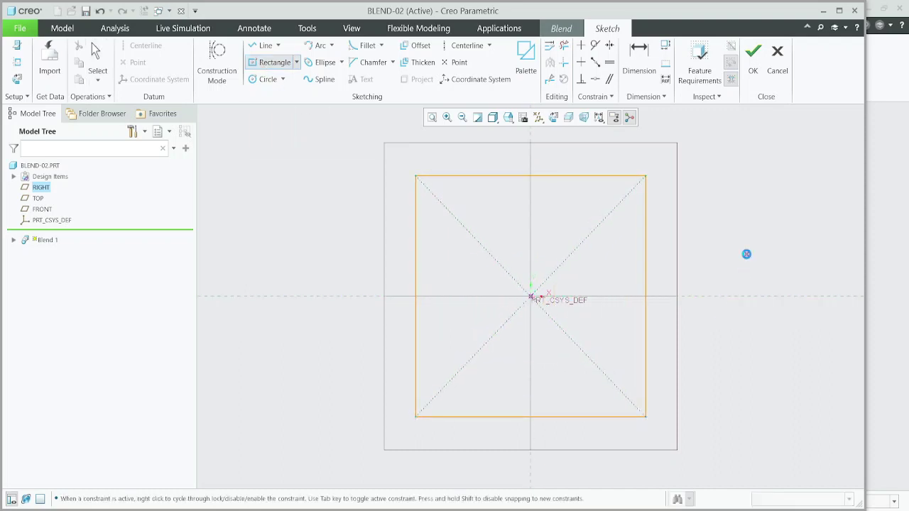
middle_click(746, 253)
double_click(506, 401)
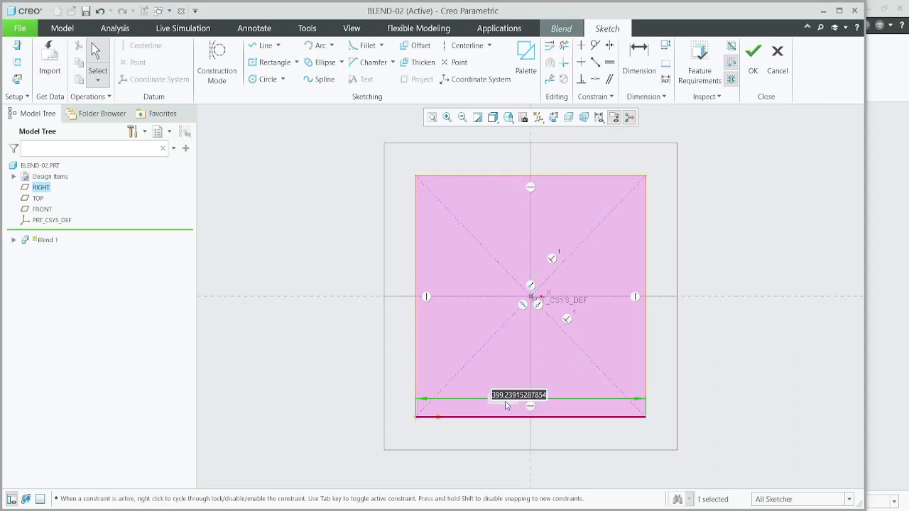
text(400)
key(Return)
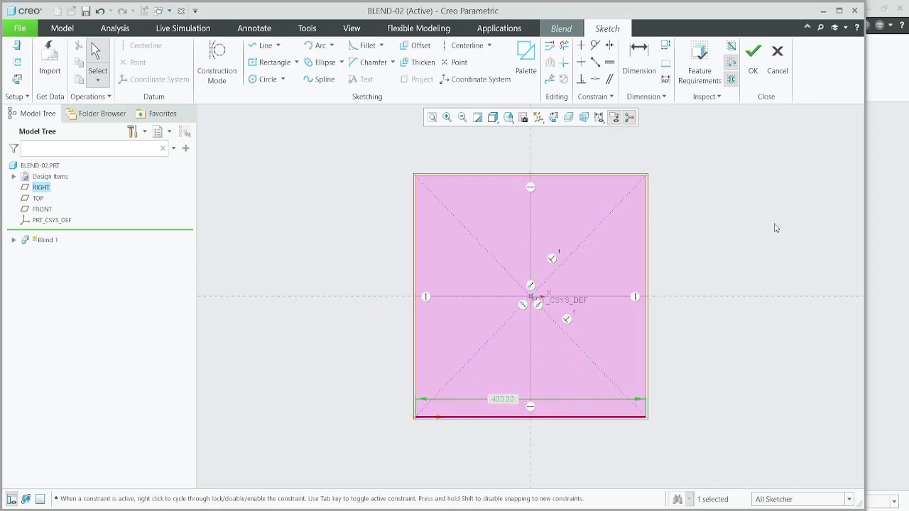
click(753, 75)
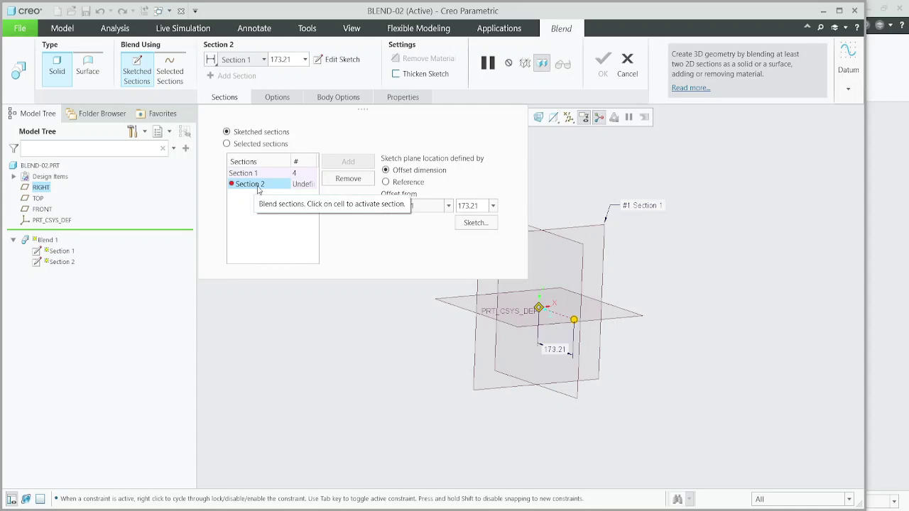
- Set Section 2's offset to 200 from Section 1 and open its sketch
scroll(597, 307, up, 3)
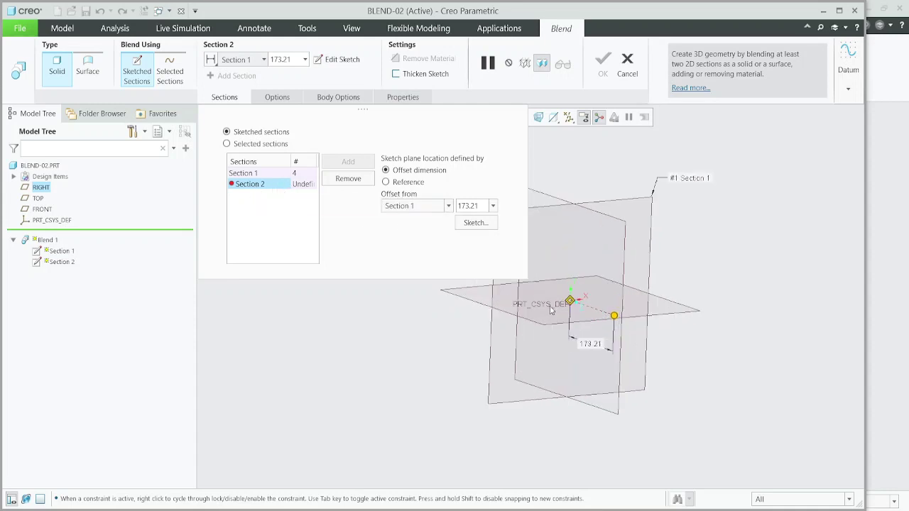
middle_drag(588, 295, 606, 312)
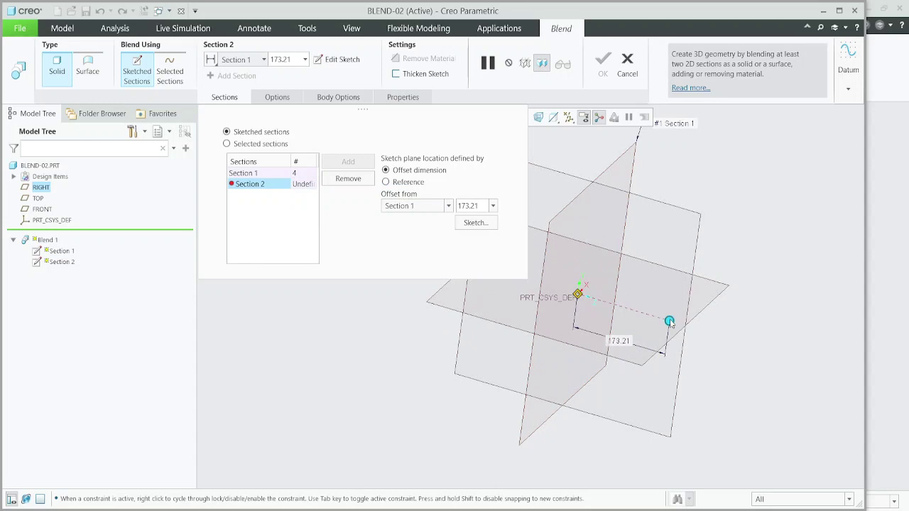
drag(667, 322, 682, 325)
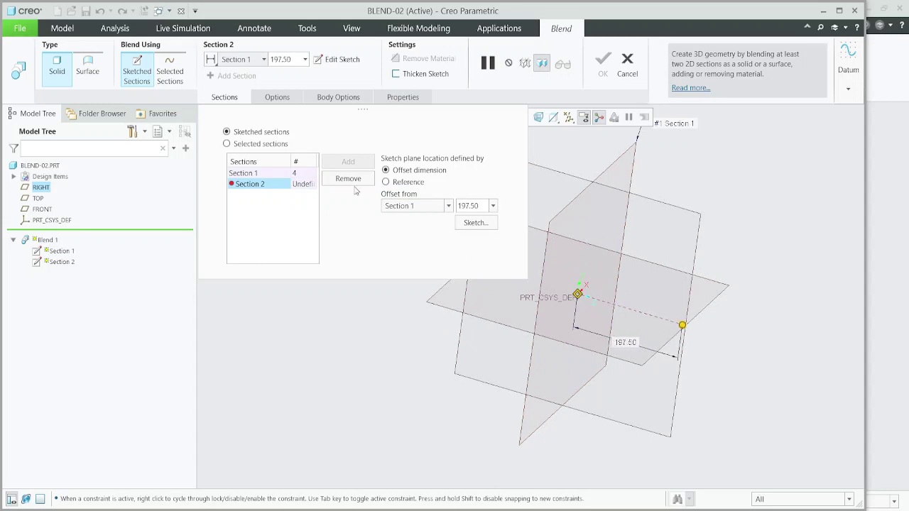
double_click(482, 206)
text(200)
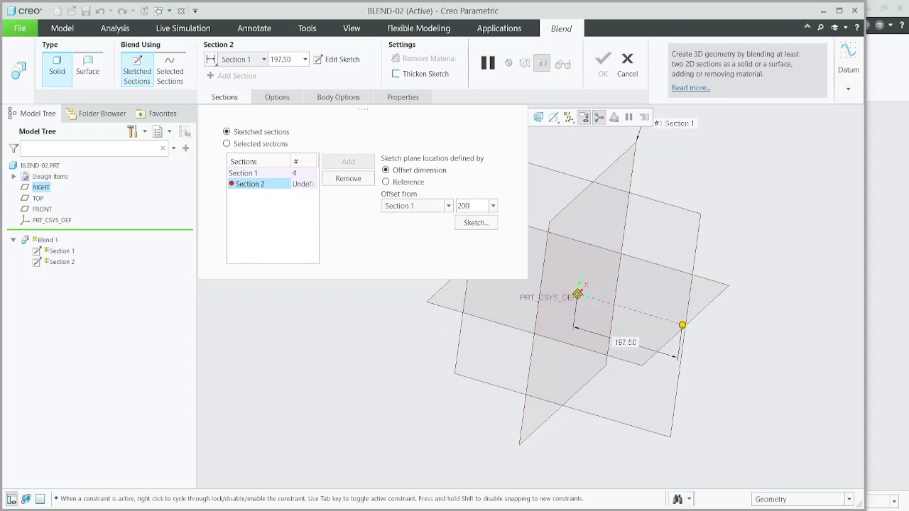
key(Return)
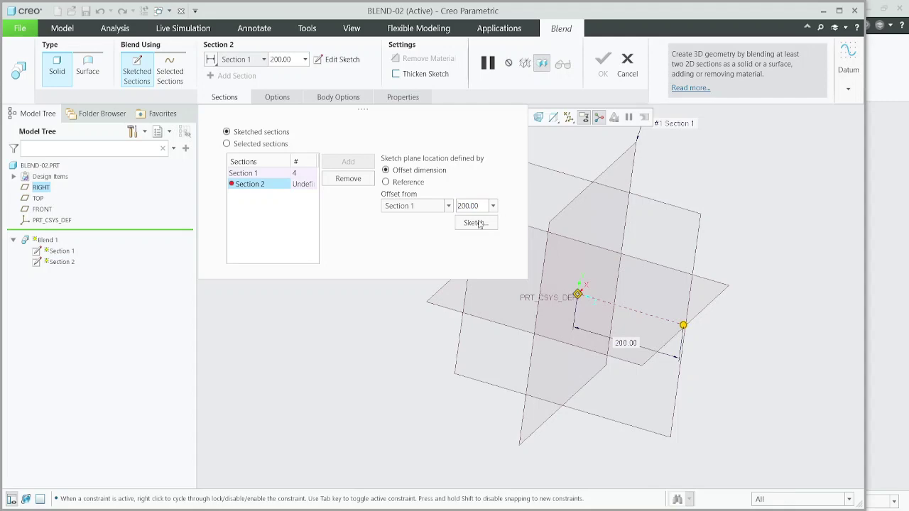
click(476, 223)
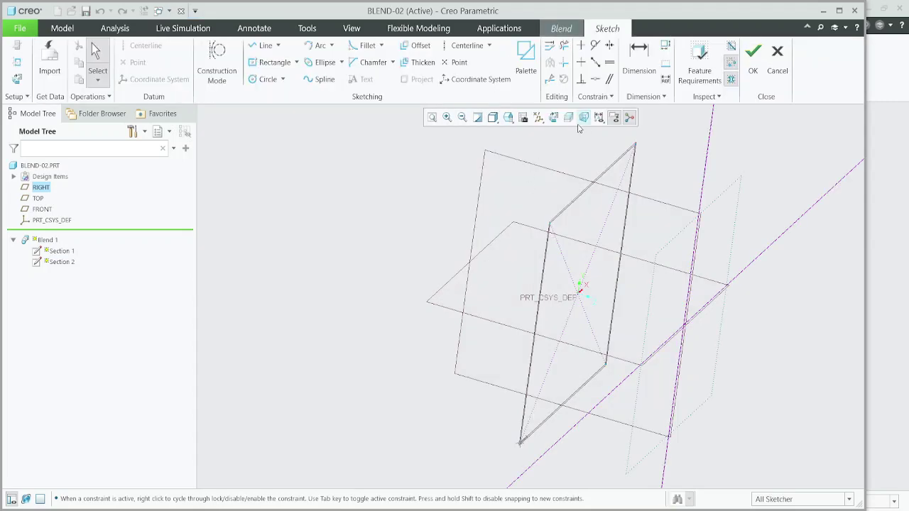
- Draw a centred square 200 wide at the origin for Section 2 and finish the sketch
click(554, 119)
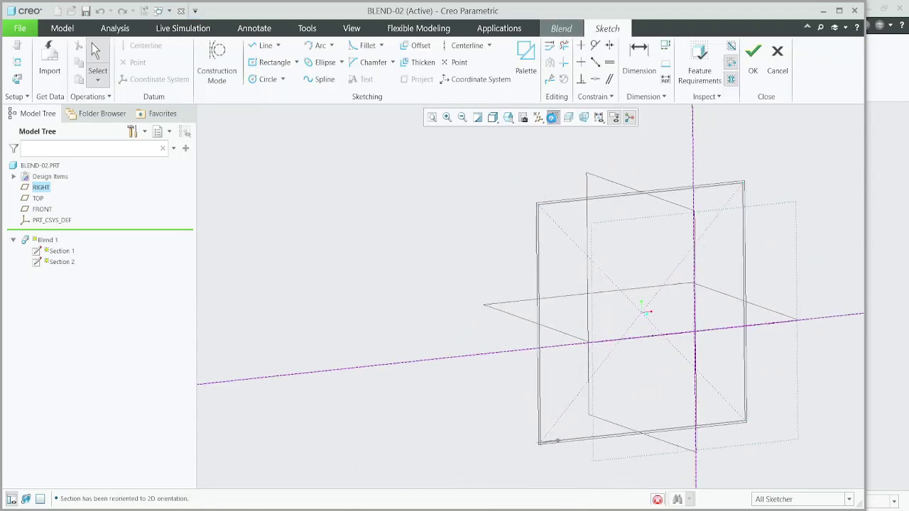
click(264, 62)
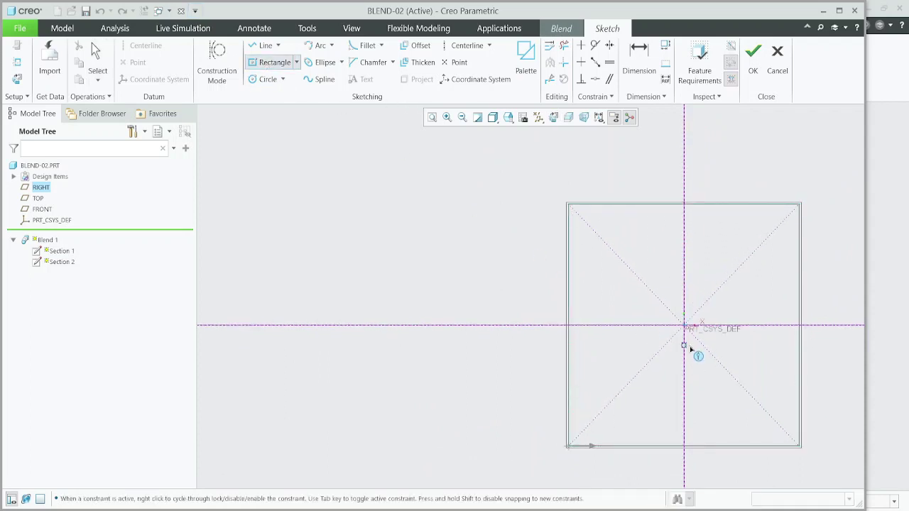
click(685, 326)
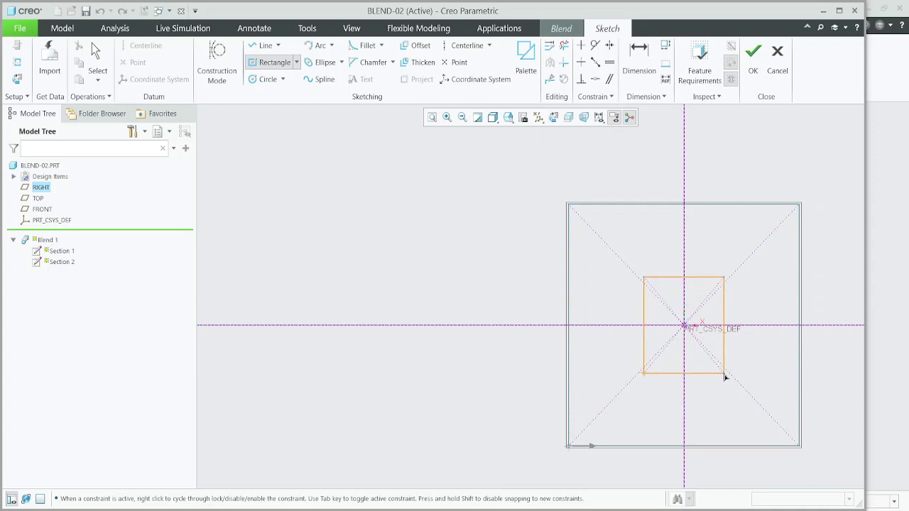
click(737, 382)
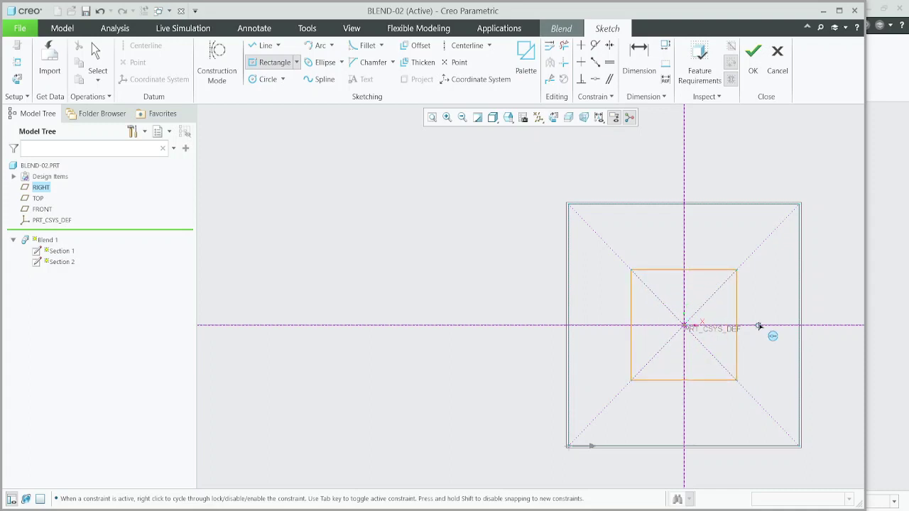
middle_click(759, 313)
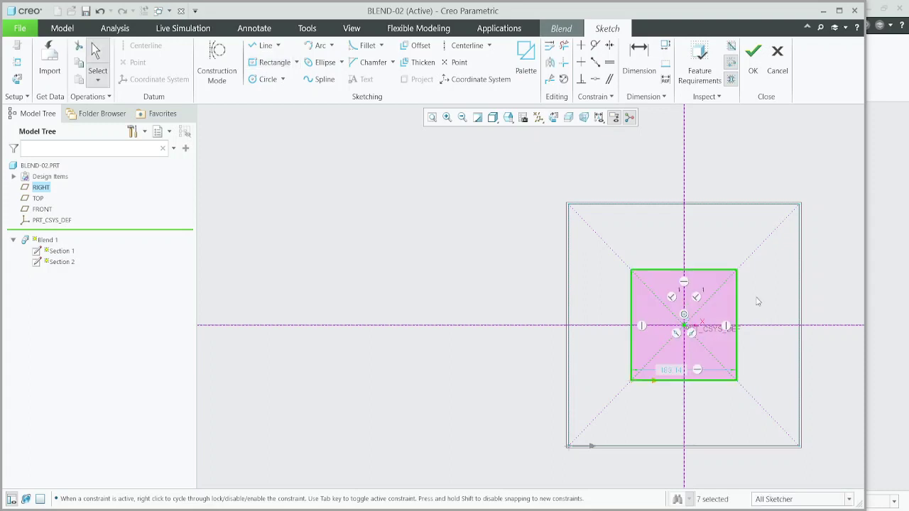
double_click(669, 375)
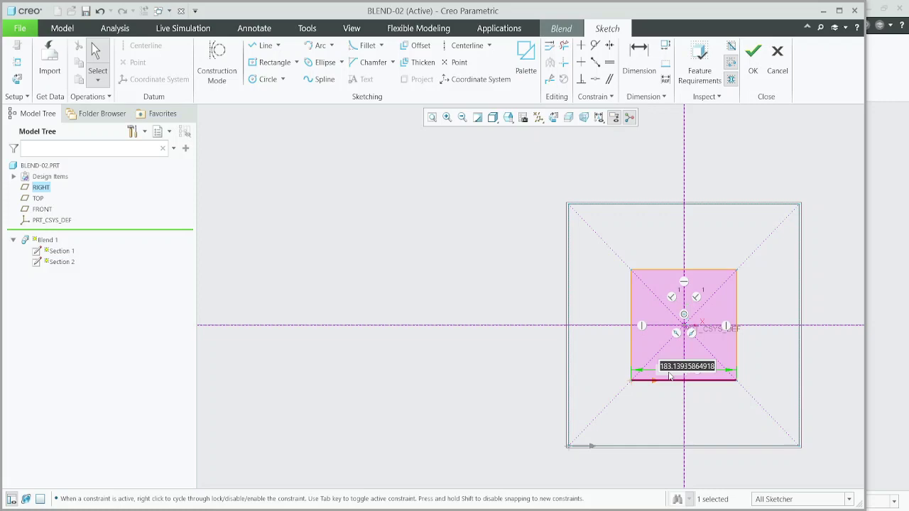
text(200)
key(Return)
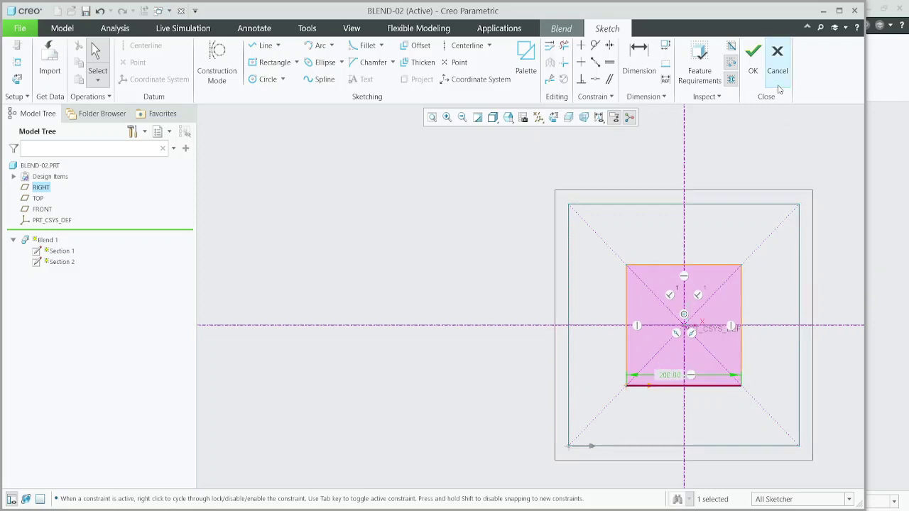
click(754, 67)
- Complete the blend feature and hide all datum planes and coordinate systems
middle_drag(646, 260, 624, 209)
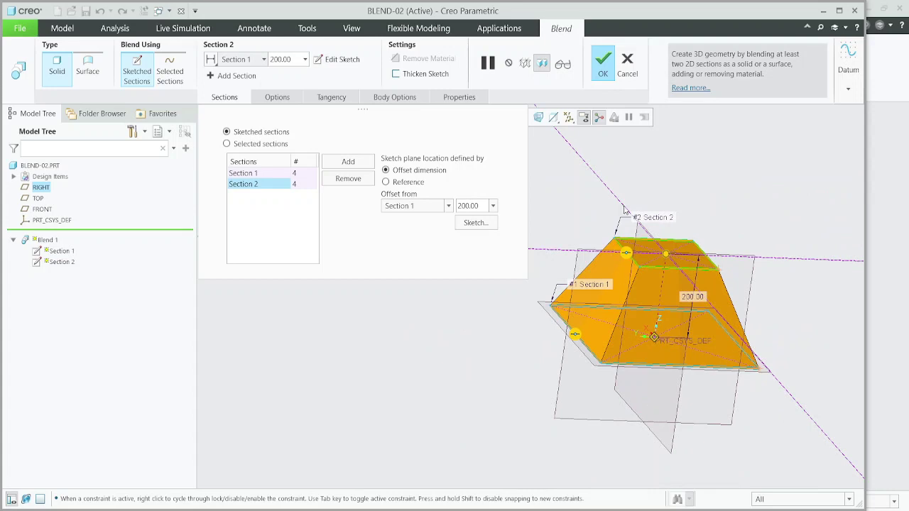
click(601, 68)
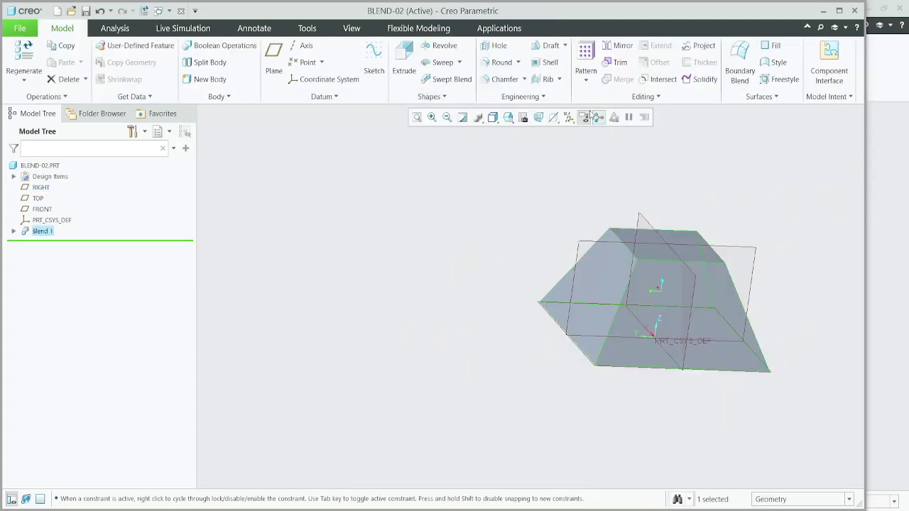
click(568, 118)
click(591, 133)
scroll(739, 282, up, 3)
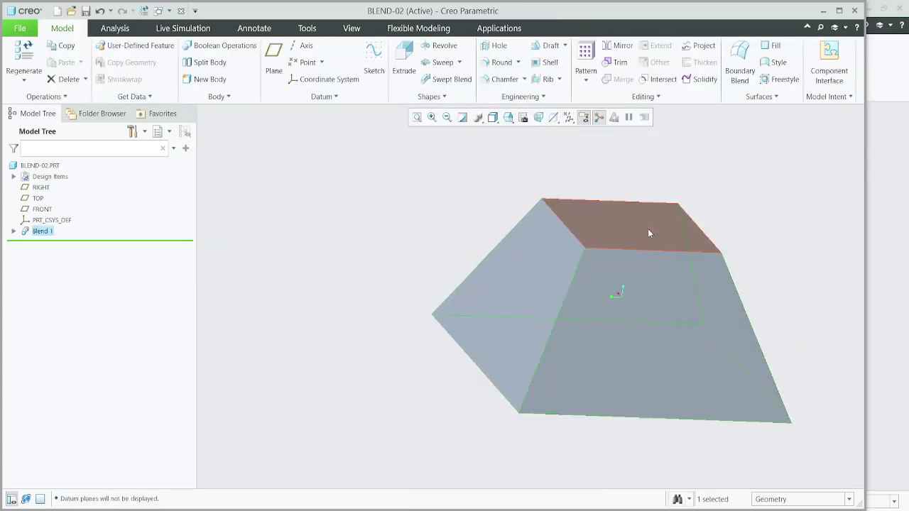
click(493, 118)
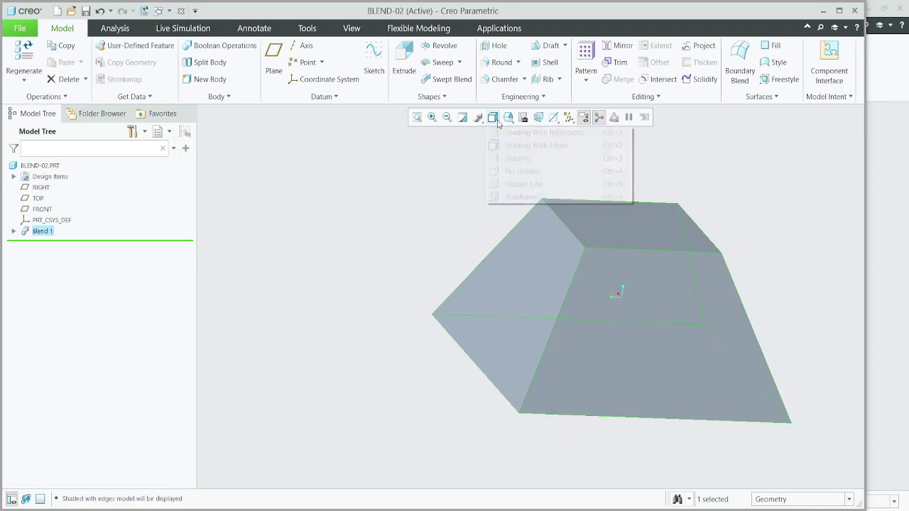
- Orbit the finished frustum from several angles, then deselect it
scroll(610, 312, down, 2)
middle_drag(610, 311, 655, 325)
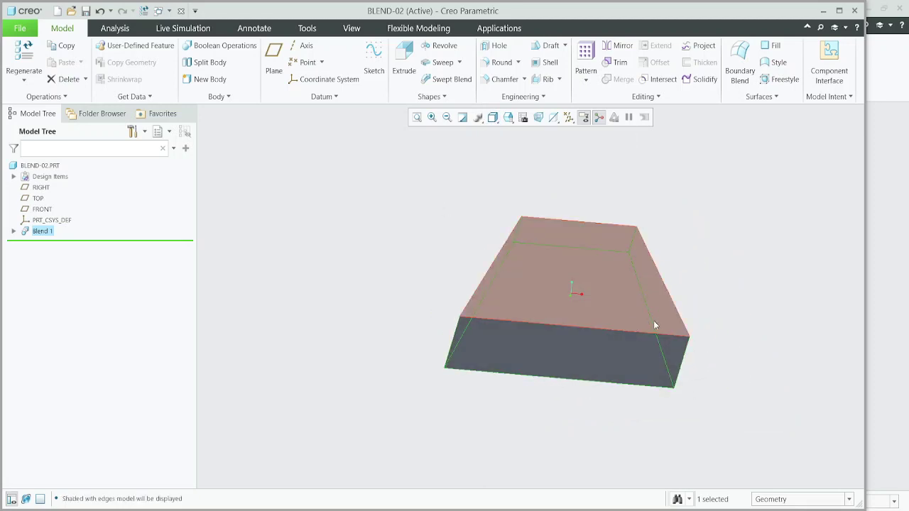
middle_drag(591, 279, 574, 286)
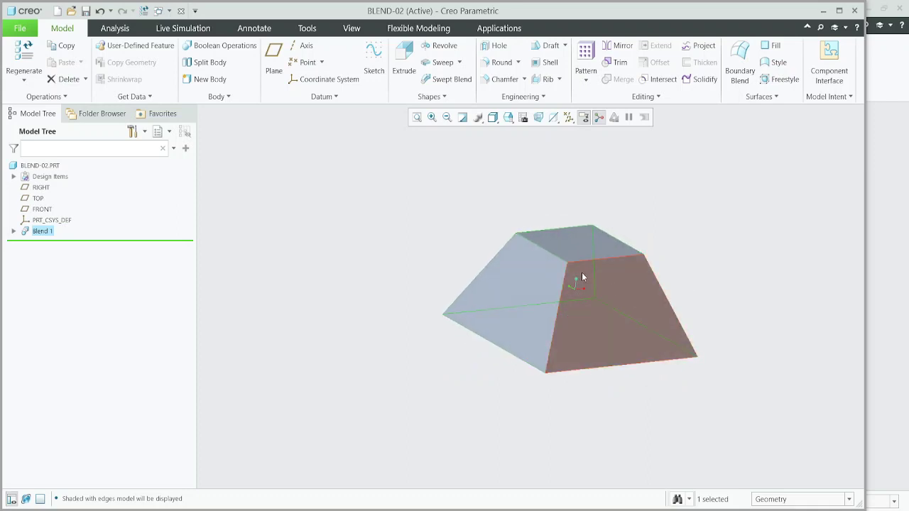
scroll(499, 273, down, 2)
scroll(544, 305, up, 2)
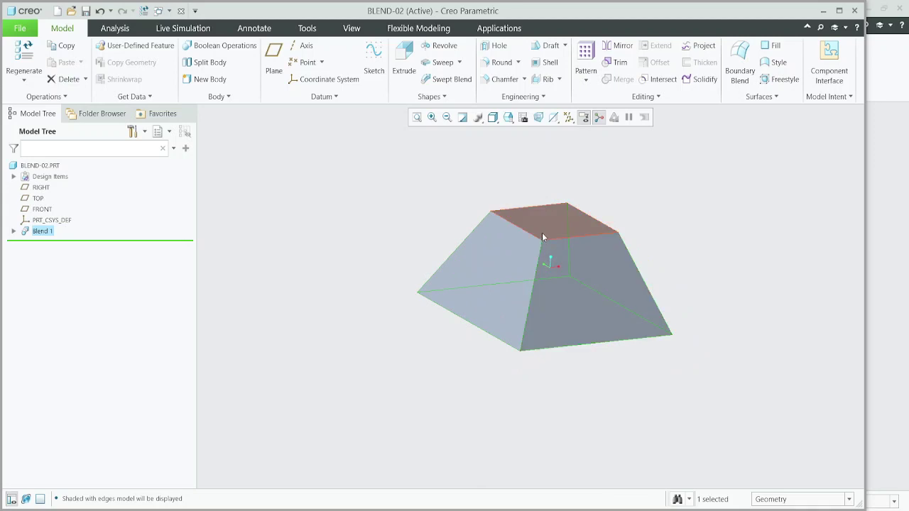
middle_drag(541, 232, 562, 234)
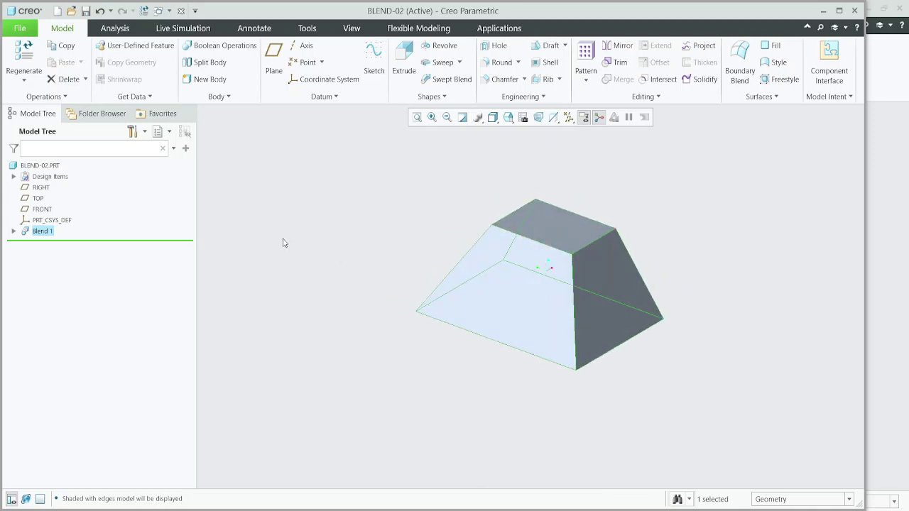
mouse_move(489, 252)
middle_down()
mouse_move(544, 272)
mouse_move(526, 263)
middle_up()
scroll(520, 219, up, 2)
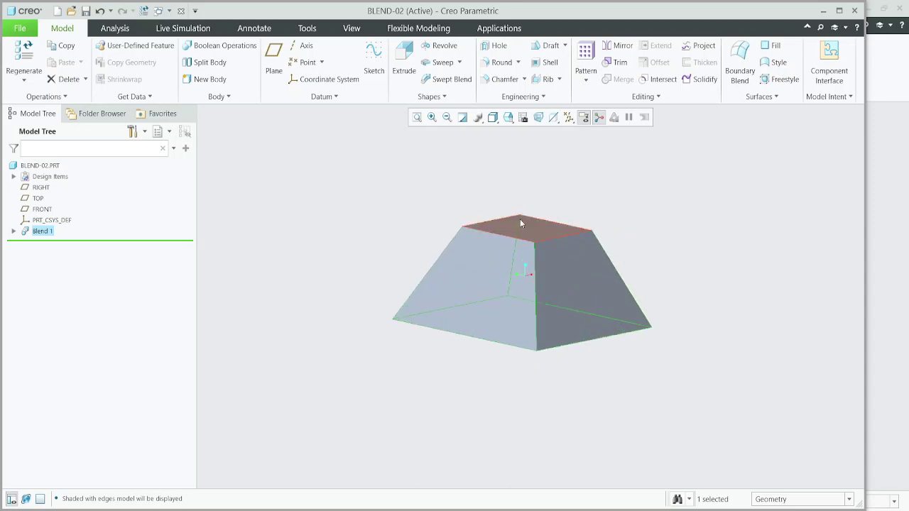
mouse_move(520, 219)
middle_down()
mouse_move(519, 250)
mouse_move(519, 215)
middle_up()
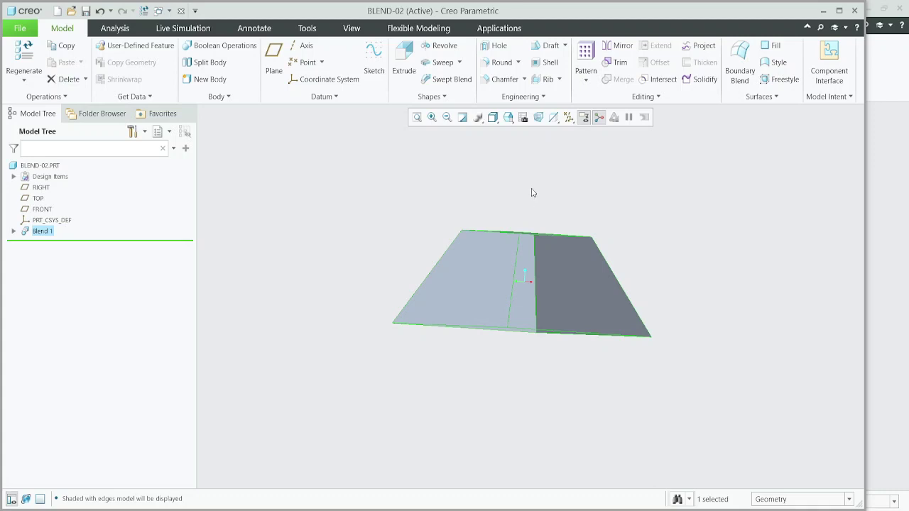
click(377, 185)
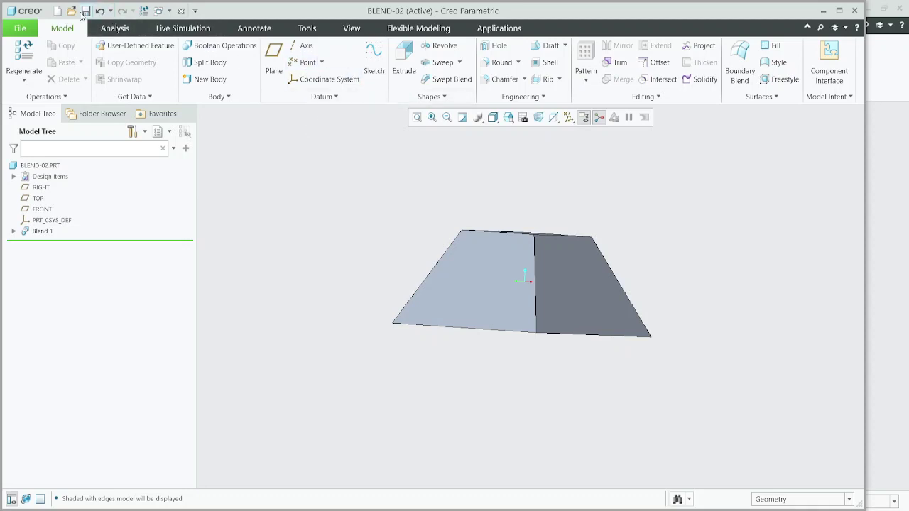
- Create a new solid part named 123 using the mmns_part_solid_abs template
click(57, 11)
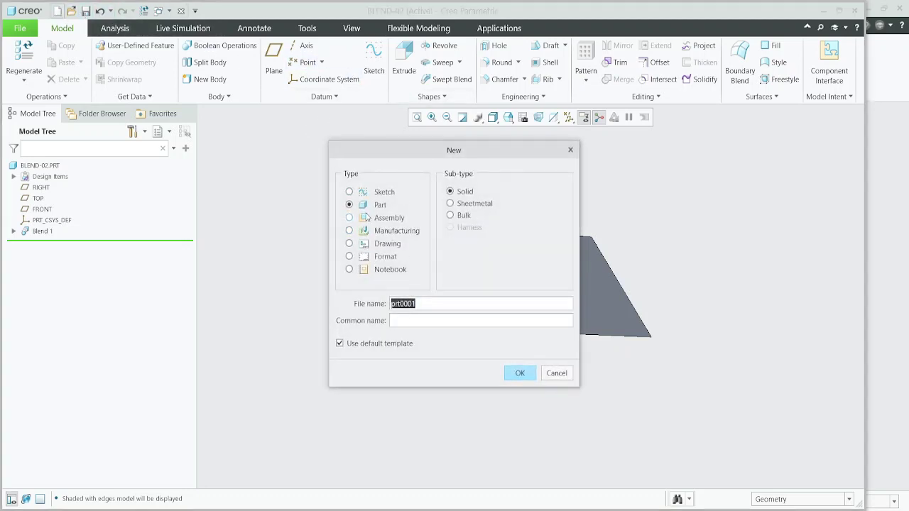
click(359, 347)
drag(429, 307, 351, 305)
text(b2)
key(Return)
scroll(369, 202, down, 3)
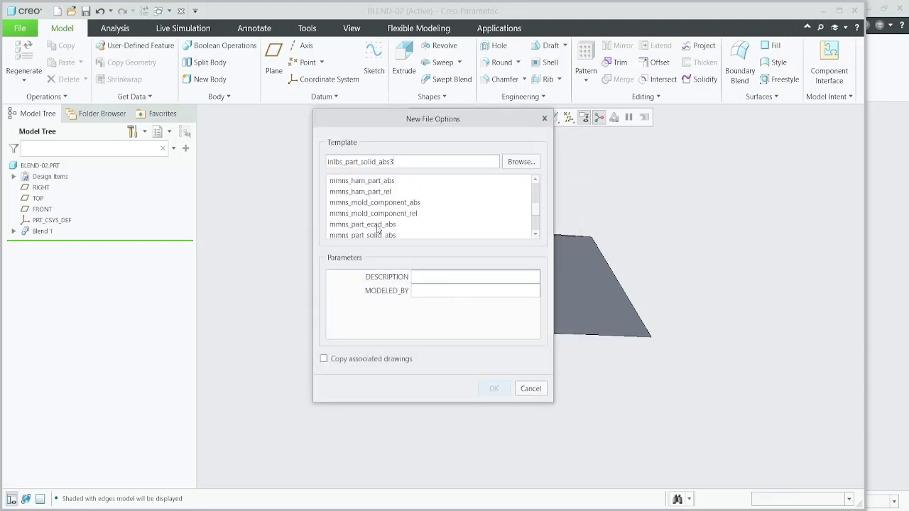
scroll(381, 230, down, 1)
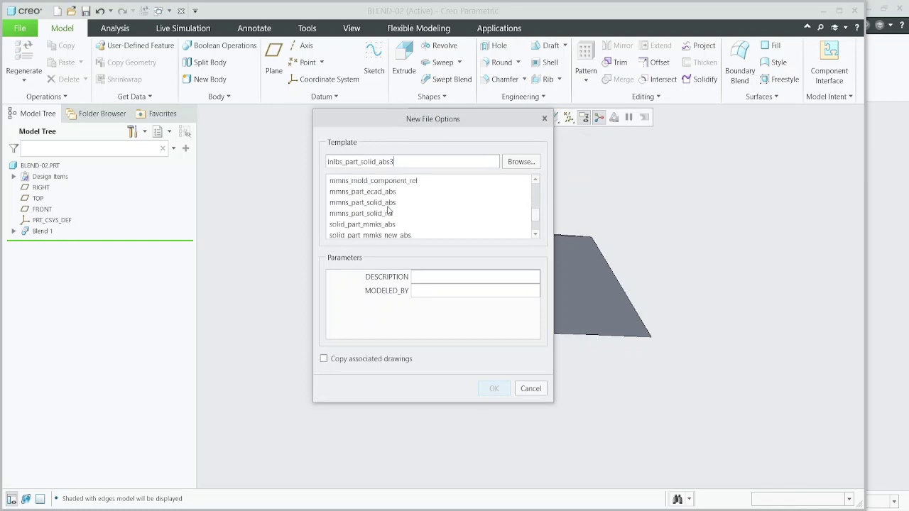
click(384, 203)
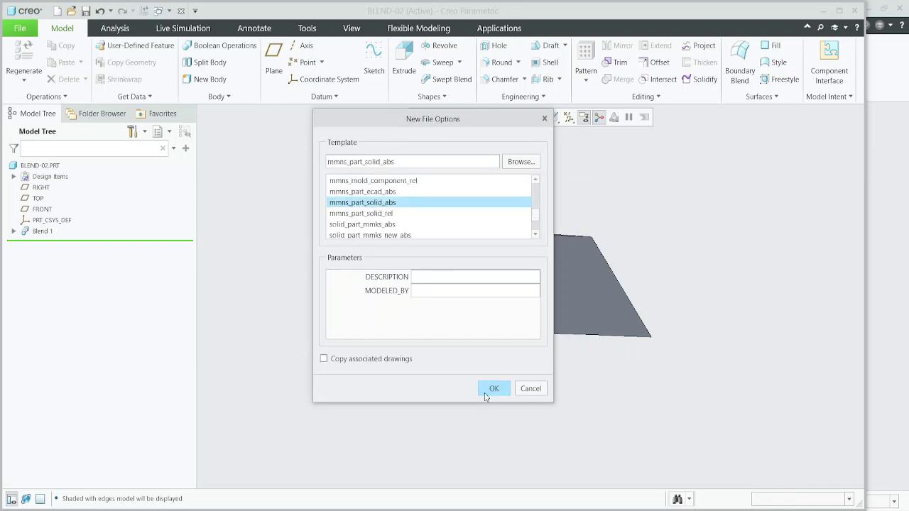
click(495, 389)
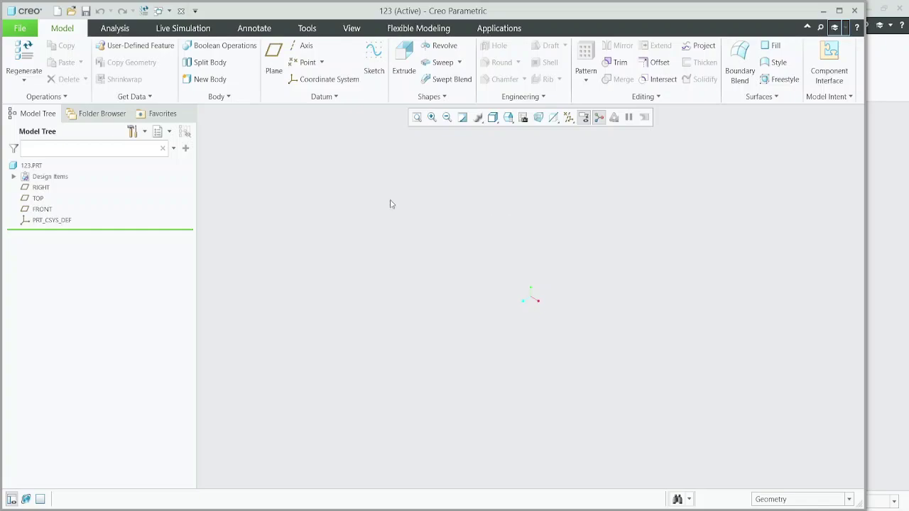
- Start a Blend feature with the FRONT plane as the first section's sketch plane
click(434, 97)
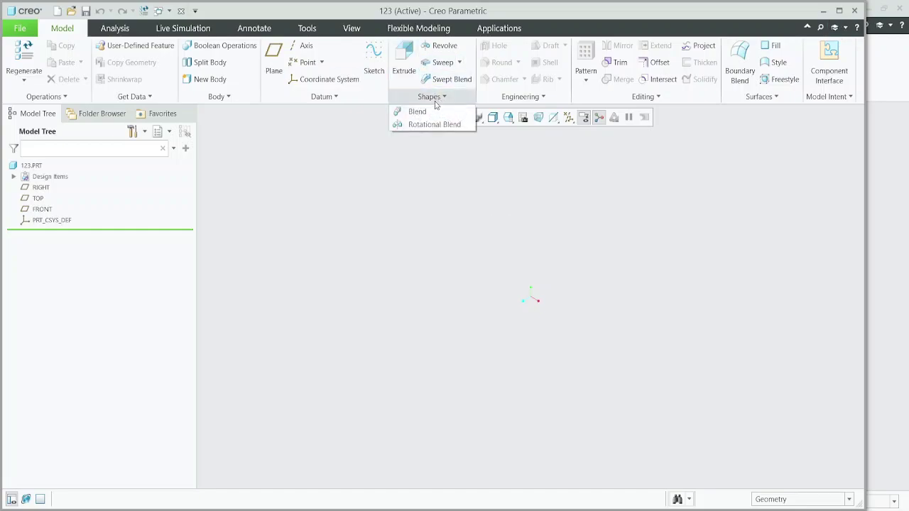
click(418, 112)
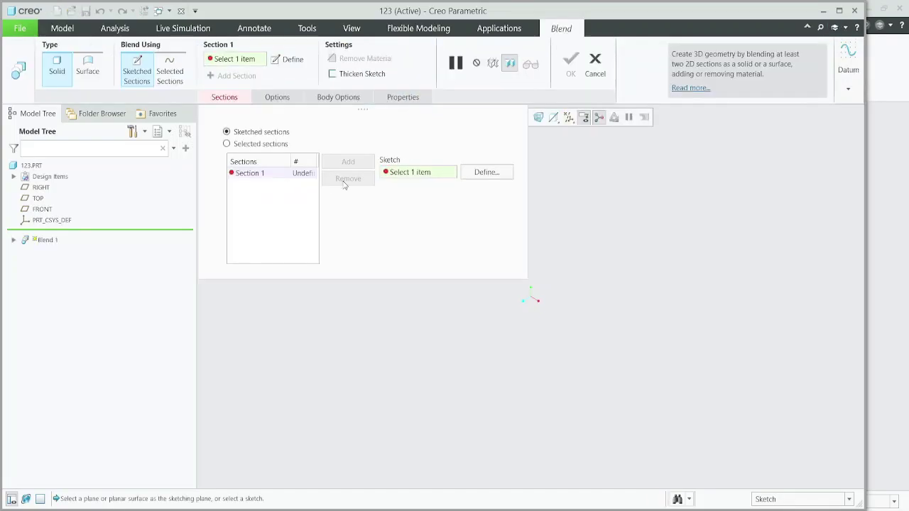
click(487, 172)
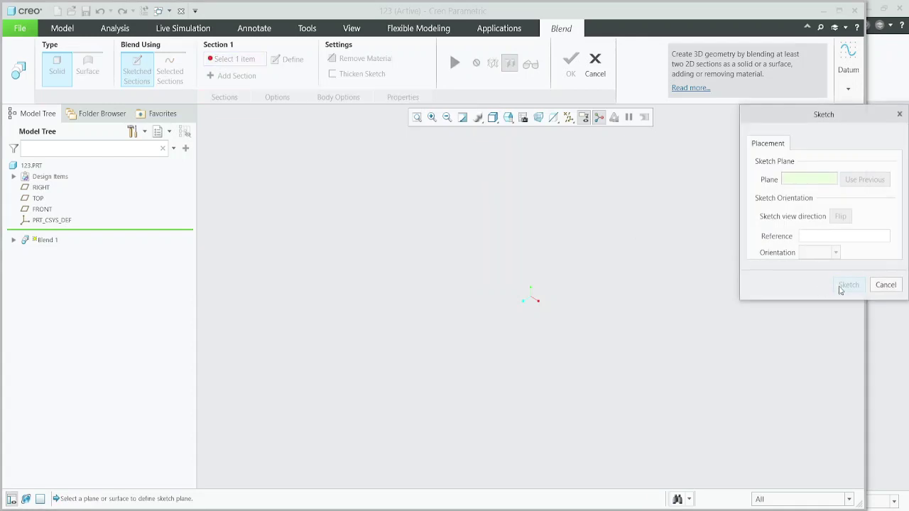
click(42, 209)
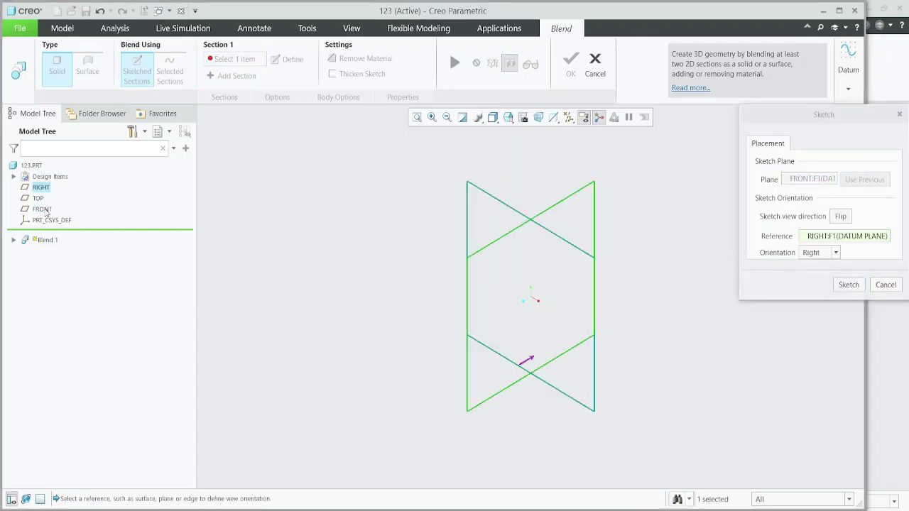
click(848, 285)
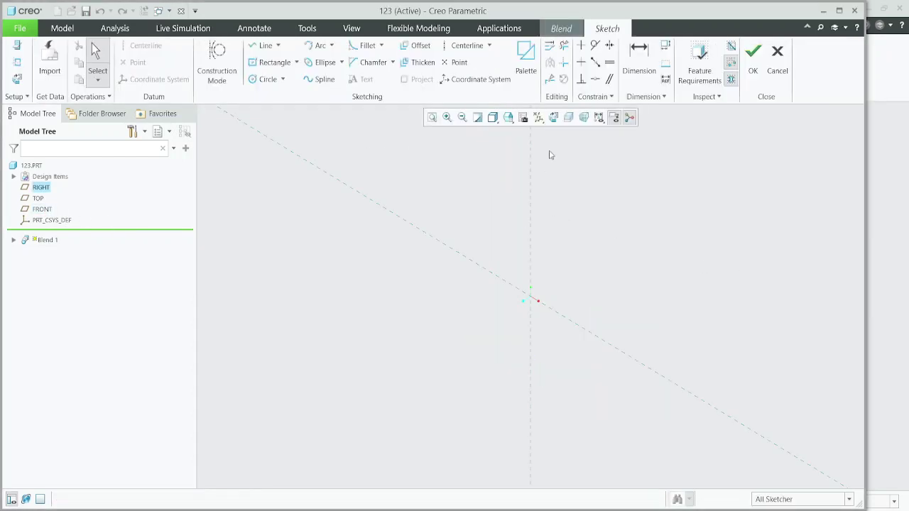
- Draw a rectangle centred on the origin as Section 1
click(553, 117)
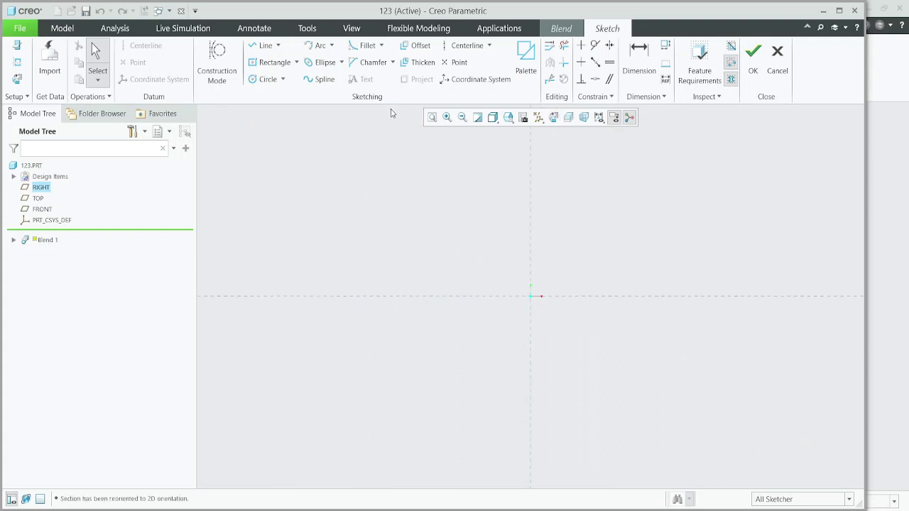
click(263, 63)
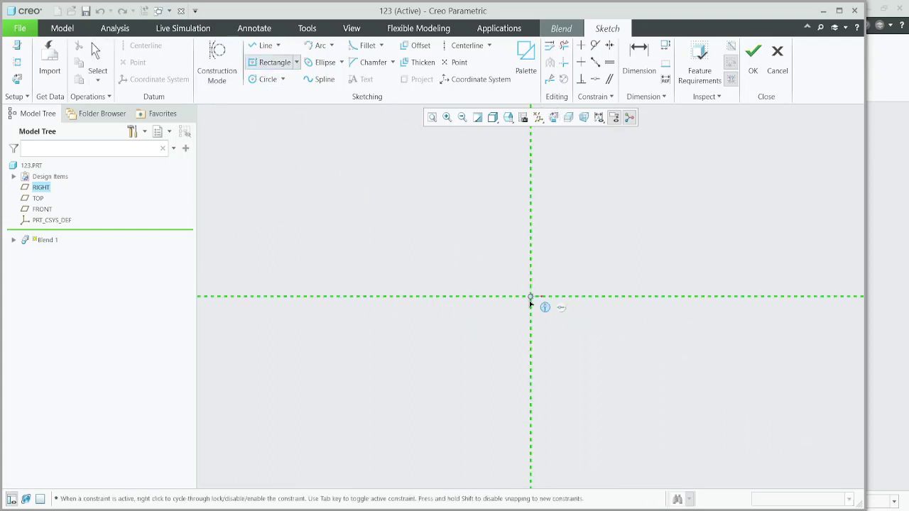
click(530, 296)
click(630, 379)
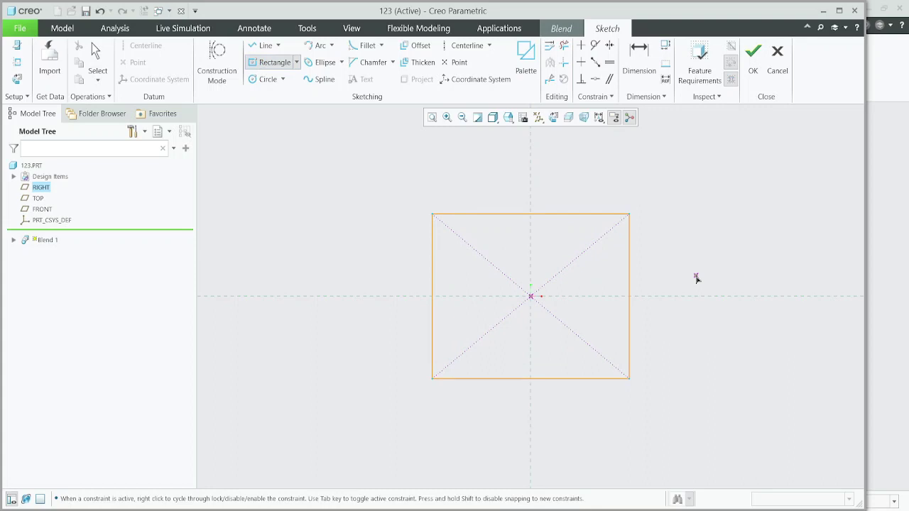
middle_click(696, 278)
- Finish Section 1 and set Section 2's offset to 200
click(754, 60)
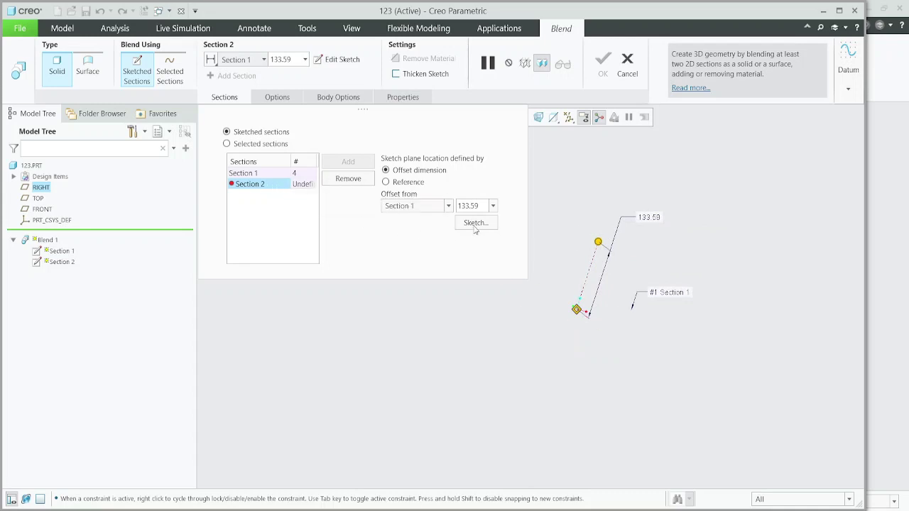
click(482, 205)
text(2)
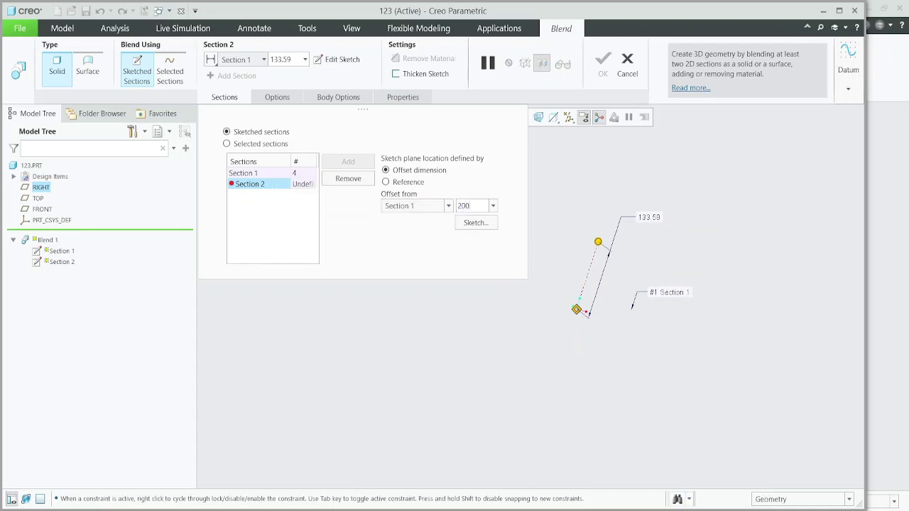
text(00)
key(Return)
- Sketch Section 2 as a single point at the centre
click(475, 224)
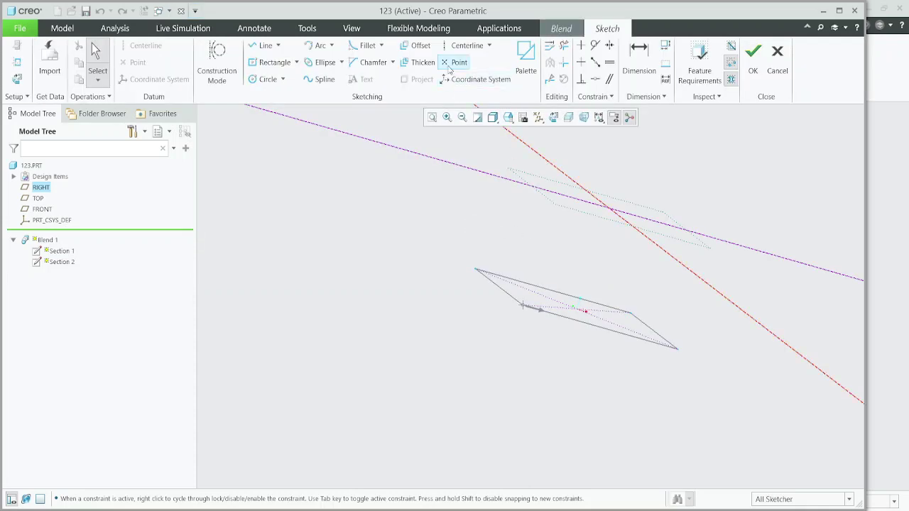
click(450, 63)
click(609, 211)
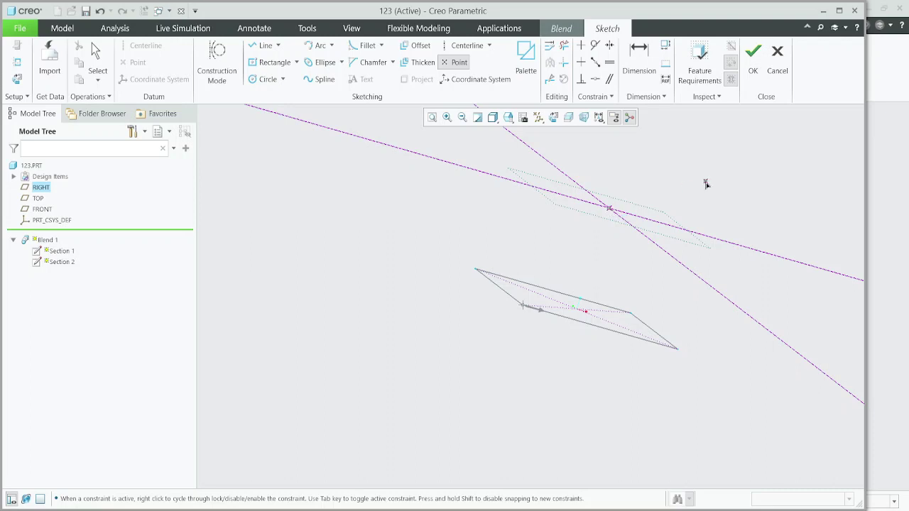
middle_click(715, 172)
- Finish the point section and complete the blend as a rectangle-to-point pyramid
click(754, 71)
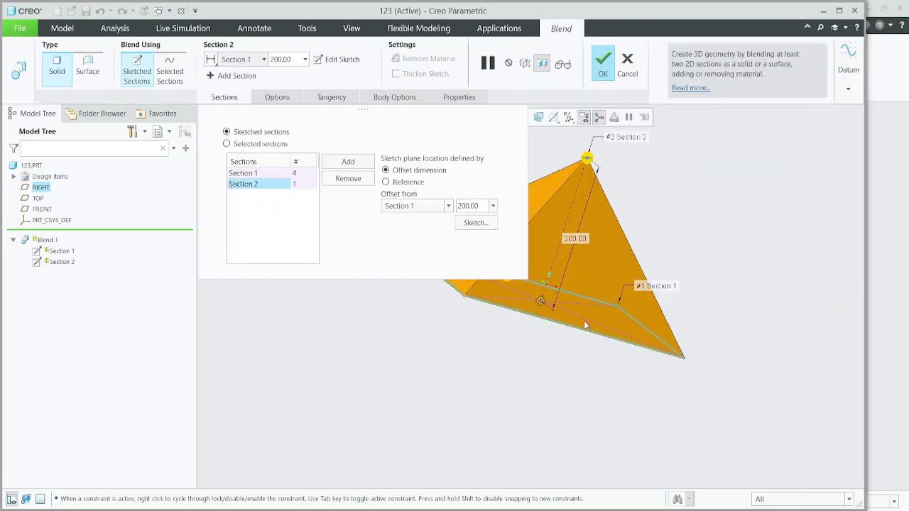
scroll(597, 334, down, 4)
scroll(614, 353, up, 3)
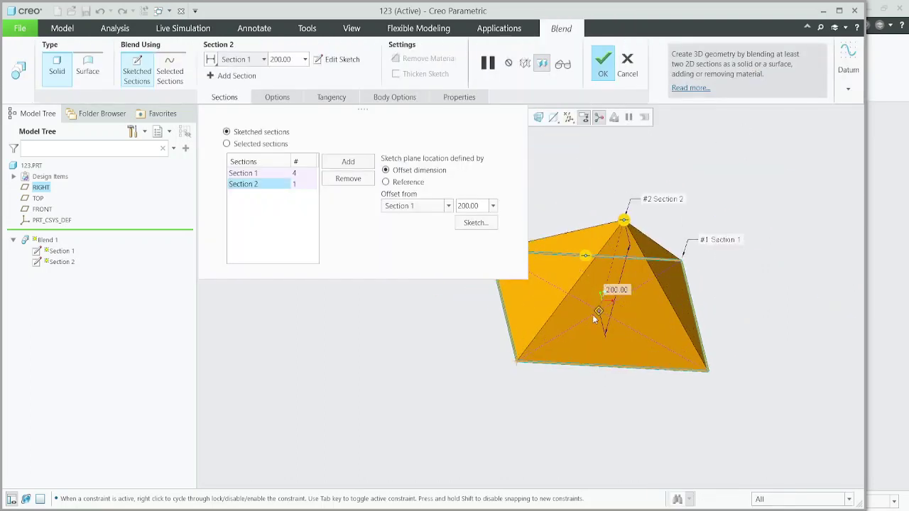
middle_drag(592, 315, 658, 291)
click(603, 71)
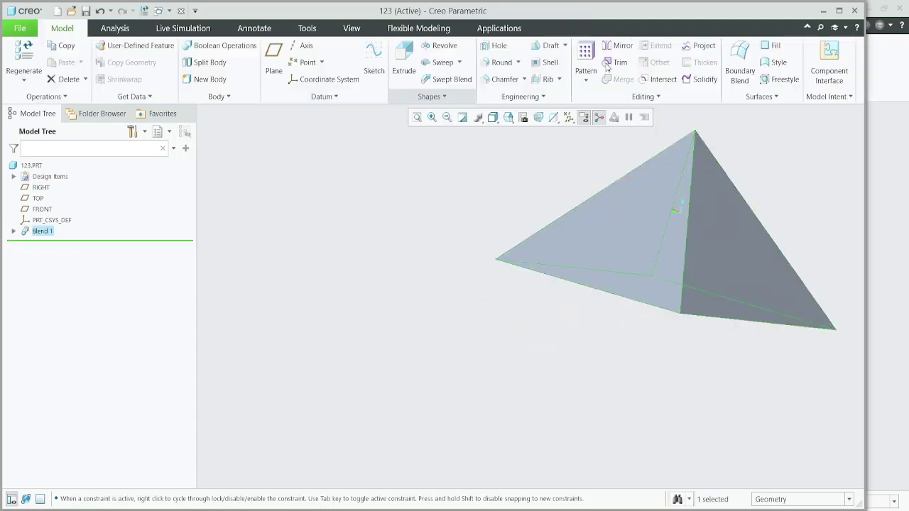
middle_drag(564, 276, 540, 284)
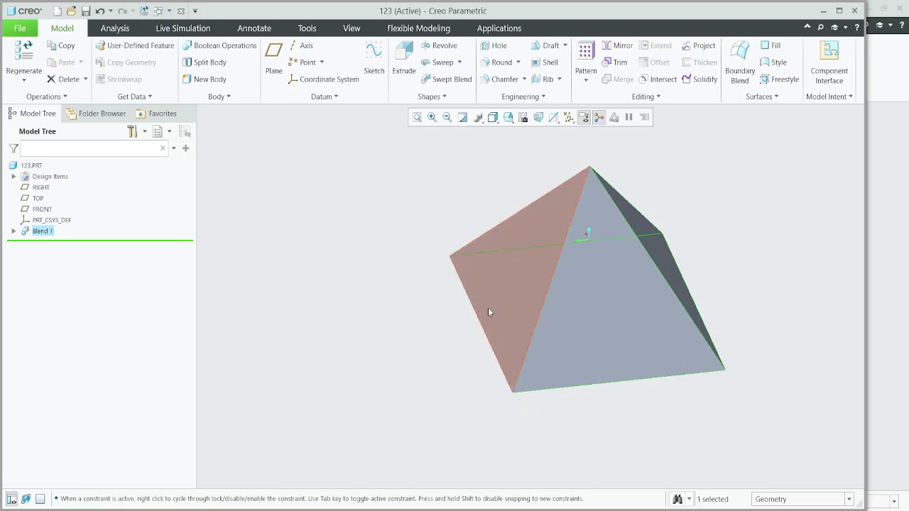
scroll(496, 328, down, 2)
scroll(590, 246, up, 2)
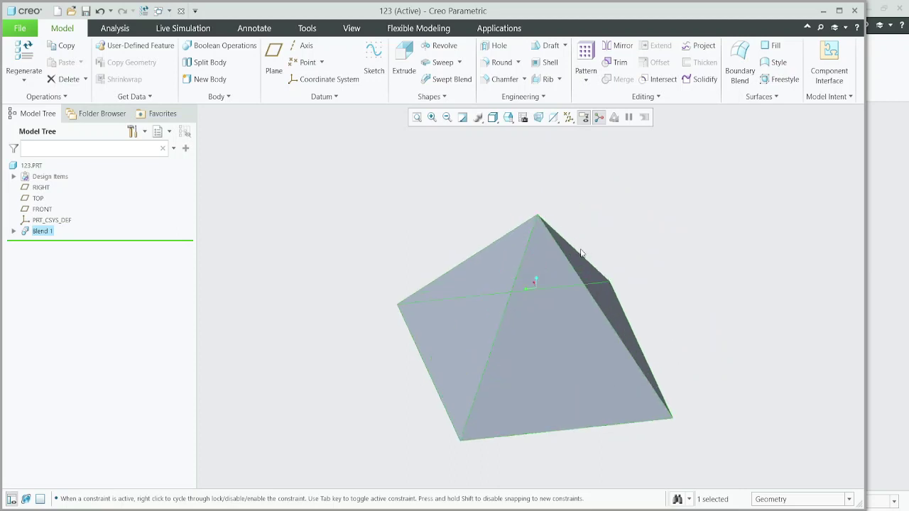